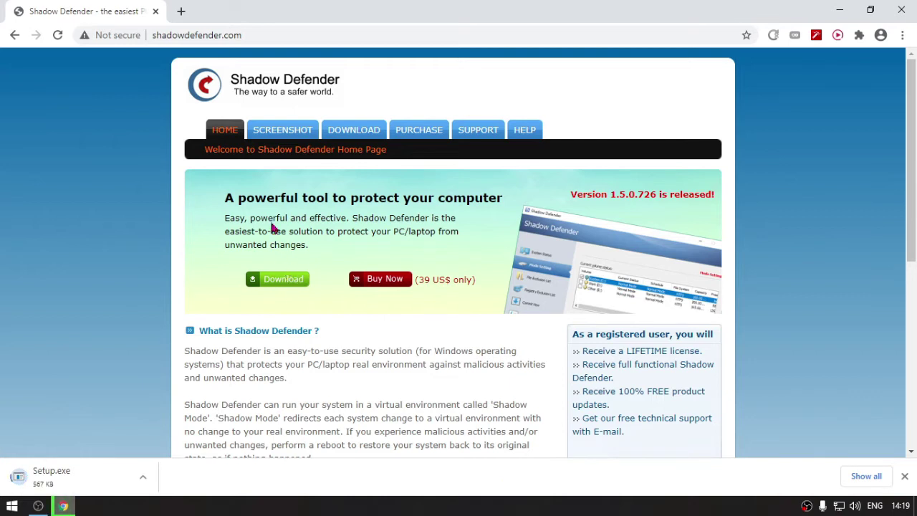
- Open a new blank tab beside the Shadow Defender page while Setup.exe downloads
click(180, 11)
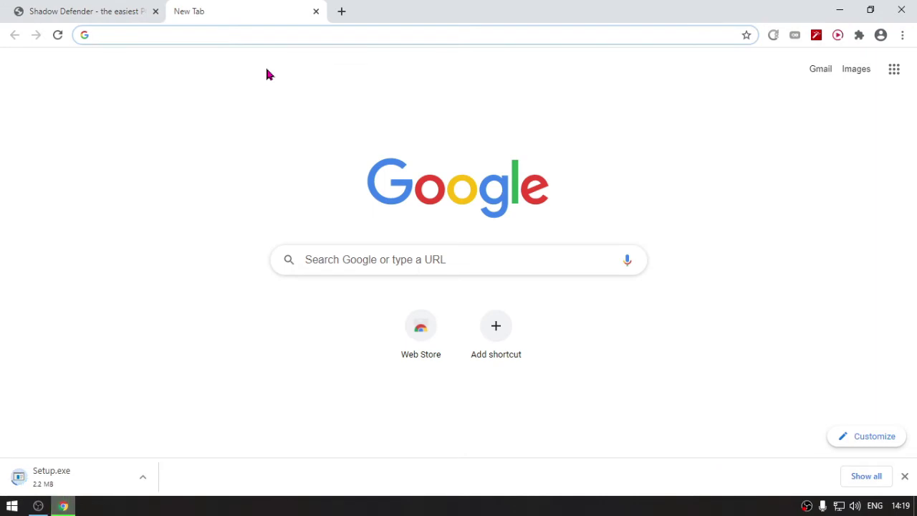
- Search Google for 'shadow defender serial key'
text(shad)
key(Right)
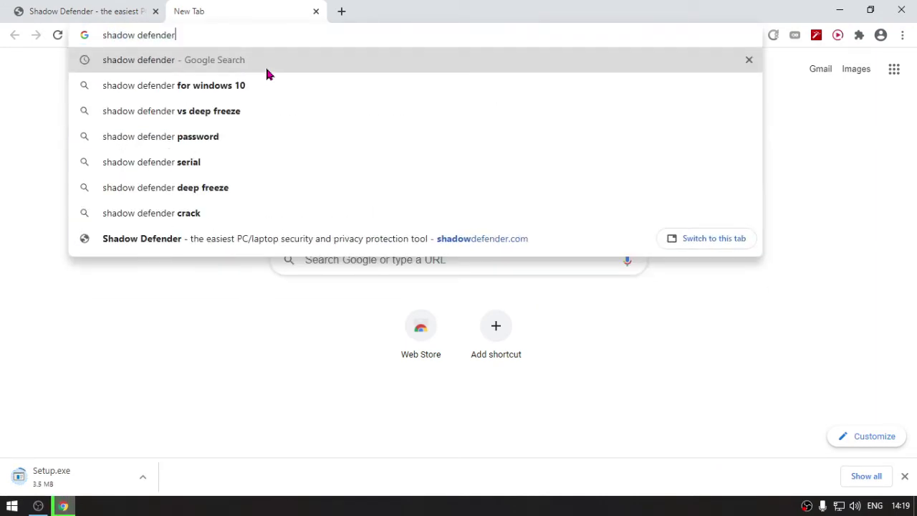
text(serial ke)
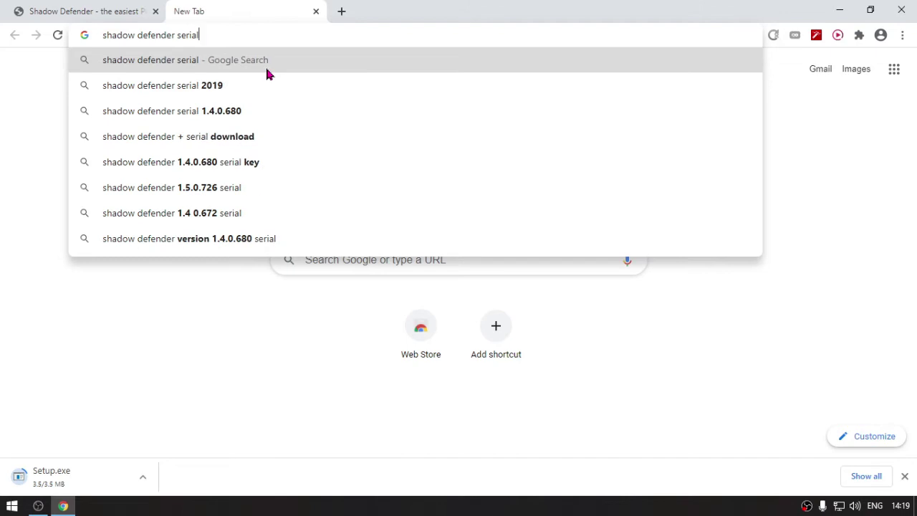
key(Return)
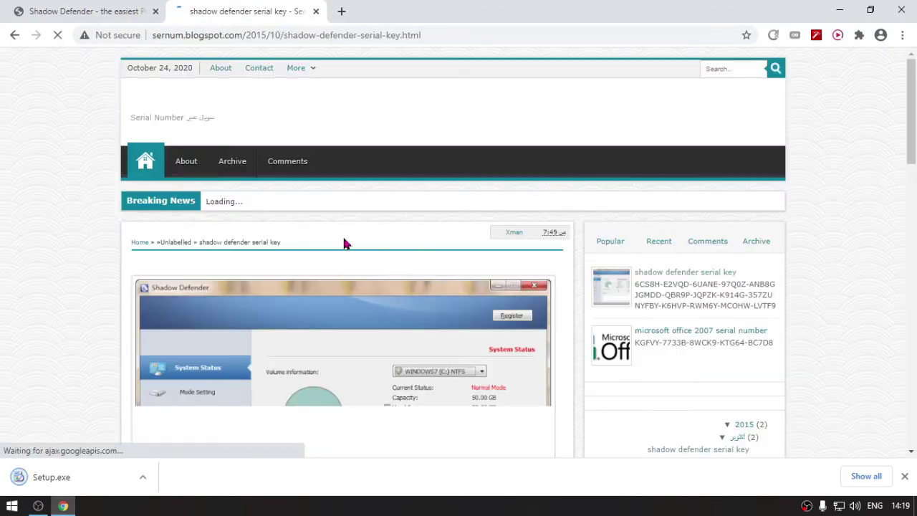
- Copy the third serial key from the sernum.blogspot.com page
scroll(387, 247, down, 5)
drag(484, 266, 212, 270)
right_click(261, 264)
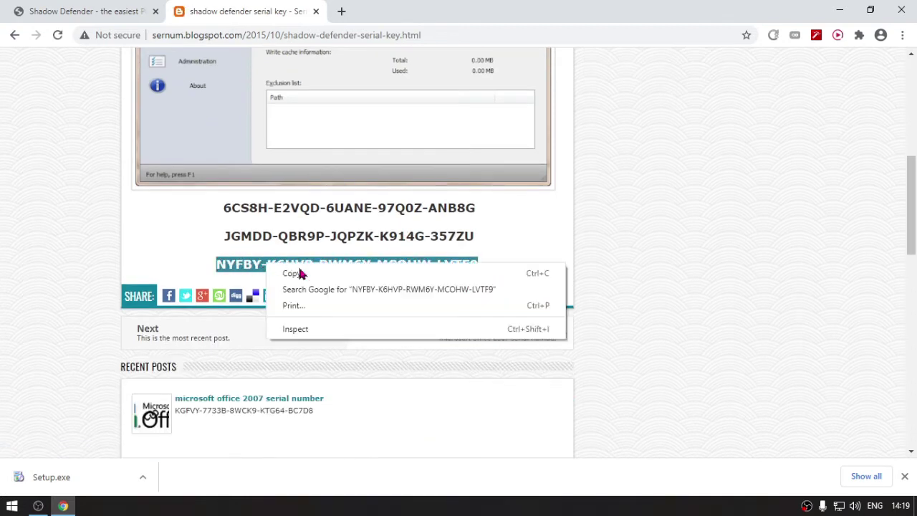
click(341, 275)
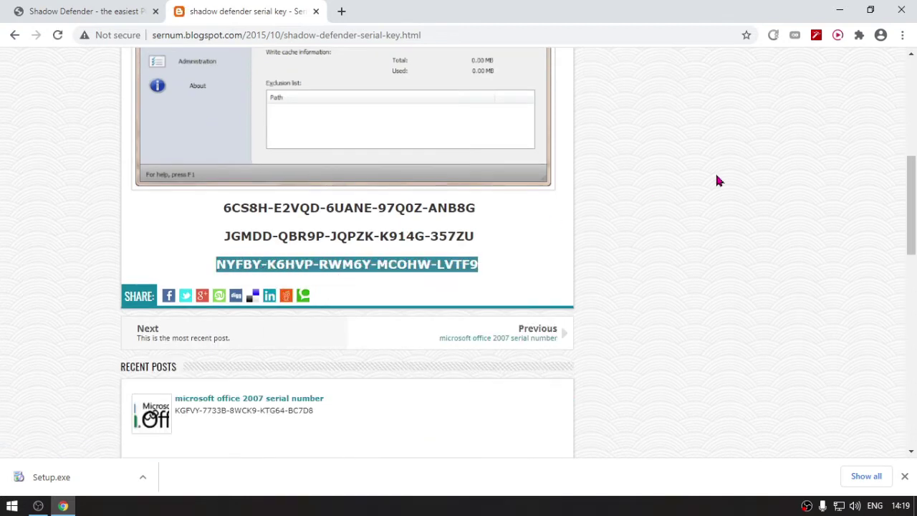
- Create a new text document on the desktop named 'Serial Key'
click(842, 12)
right_click(337, 221)
mouse_move(434, 349)
click(527, 427)
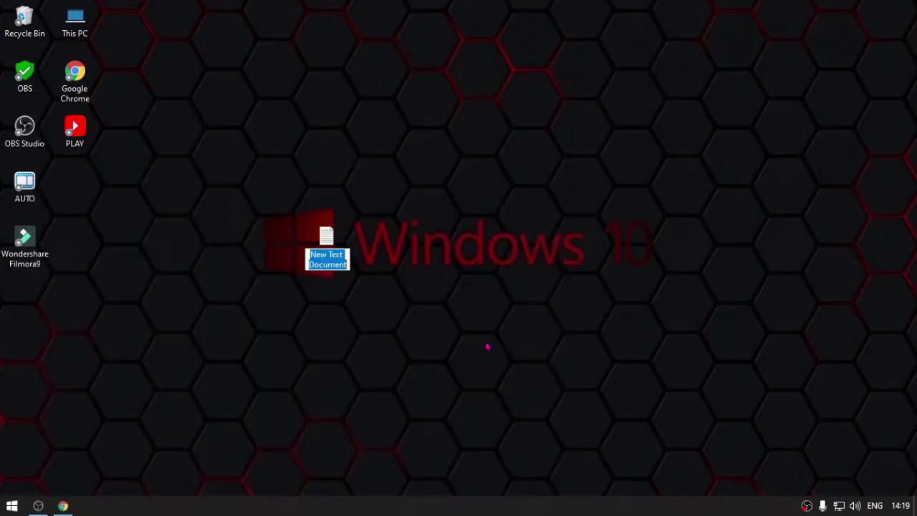
text(Serial Key)
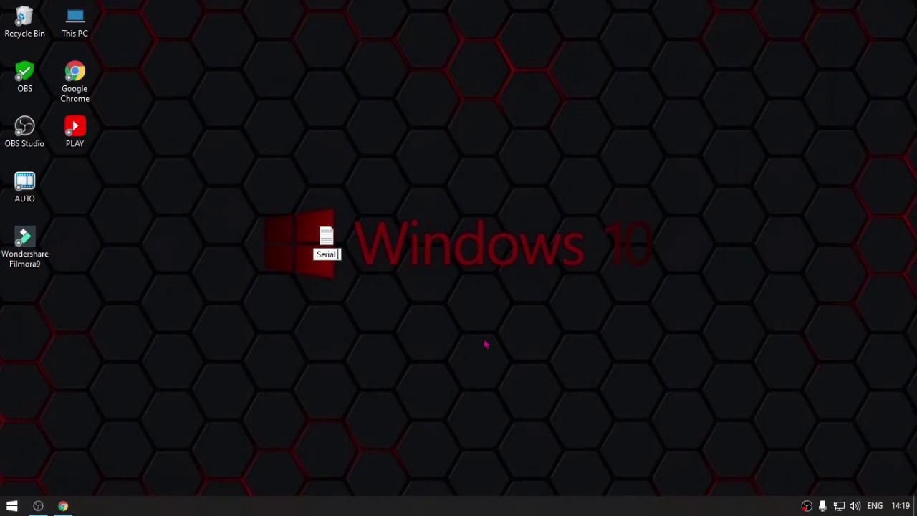
key(Return)
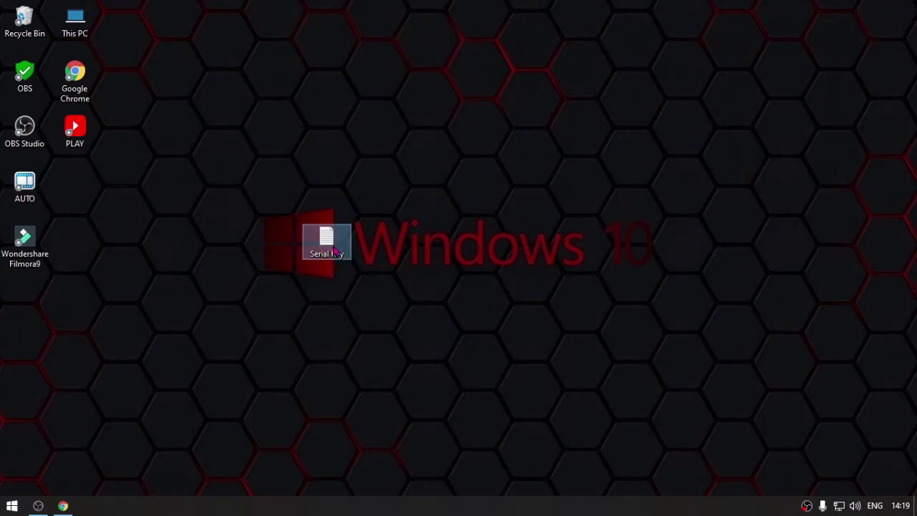
- Paste the copied serial key into the Serial Key file and save it
double_click(336, 248)
key(ctrl+v)
key(ctrl+s)
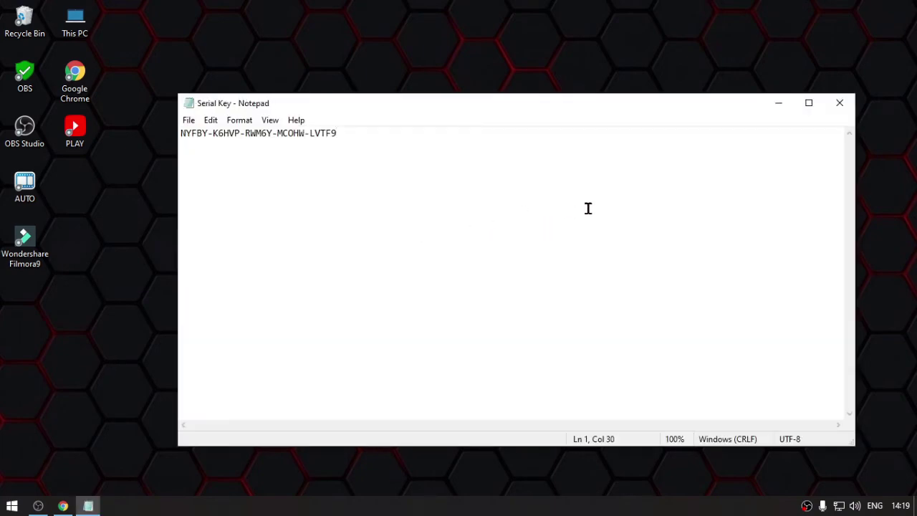
click(780, 104)
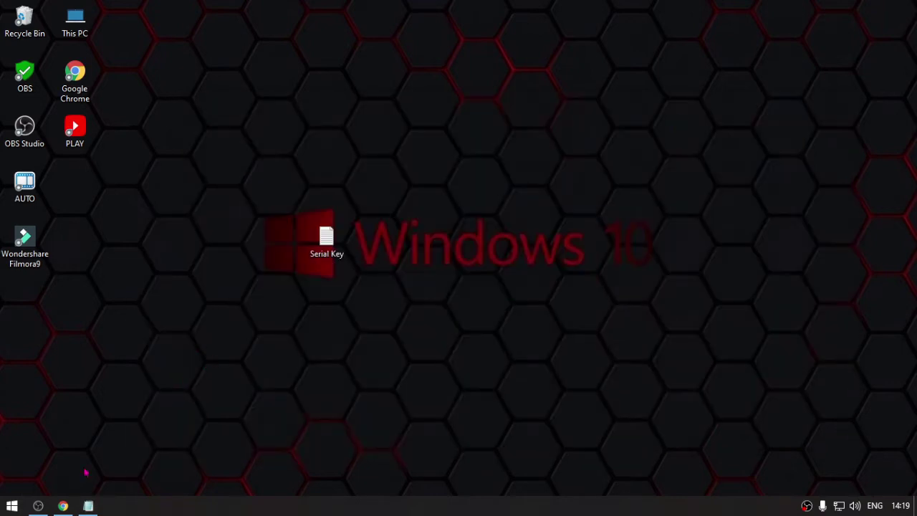
click(63, 506)
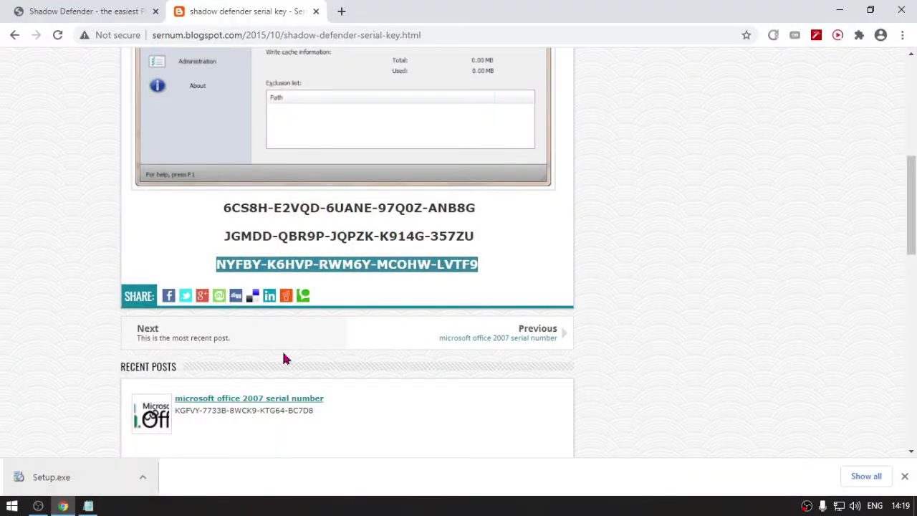
click(840, 10)
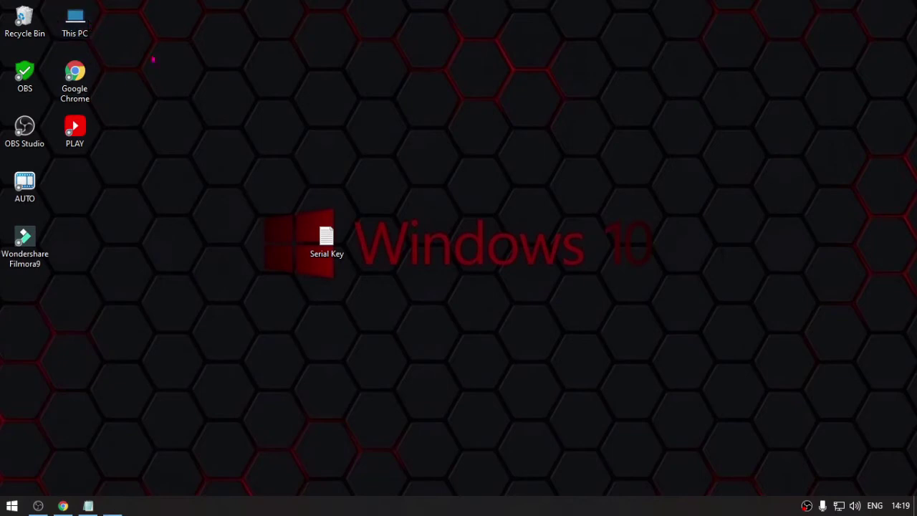
- Open This PC > Downloads and select the downloaded Setup file
double_click(75, 22)
double_click(604, 149)
click(269, 159)
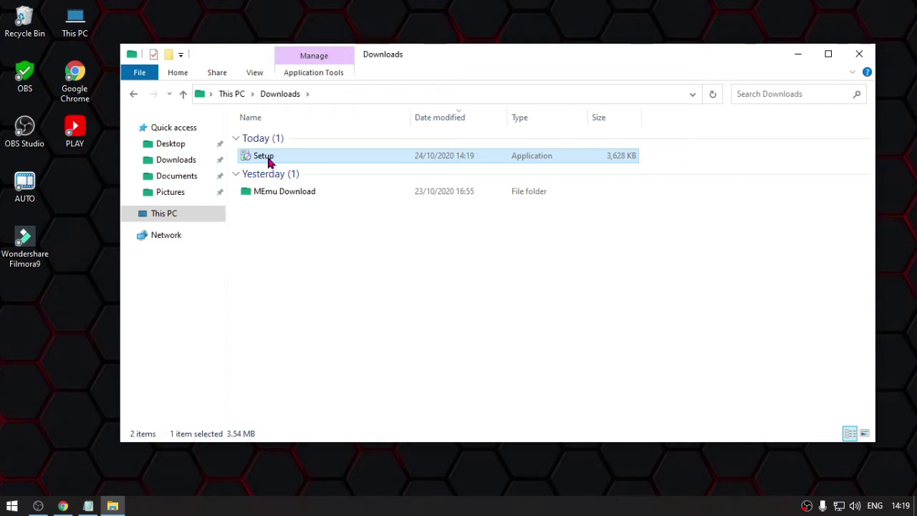
right_click(269, 159)
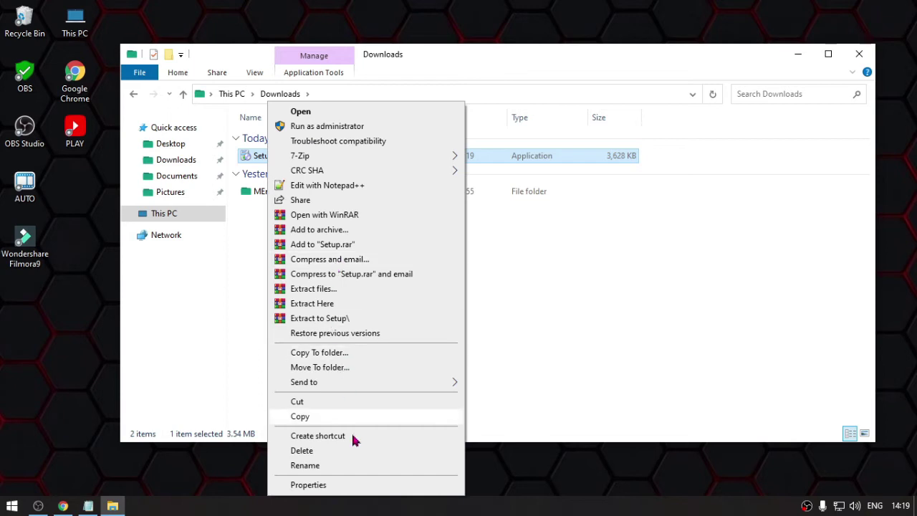
click(351, 488)
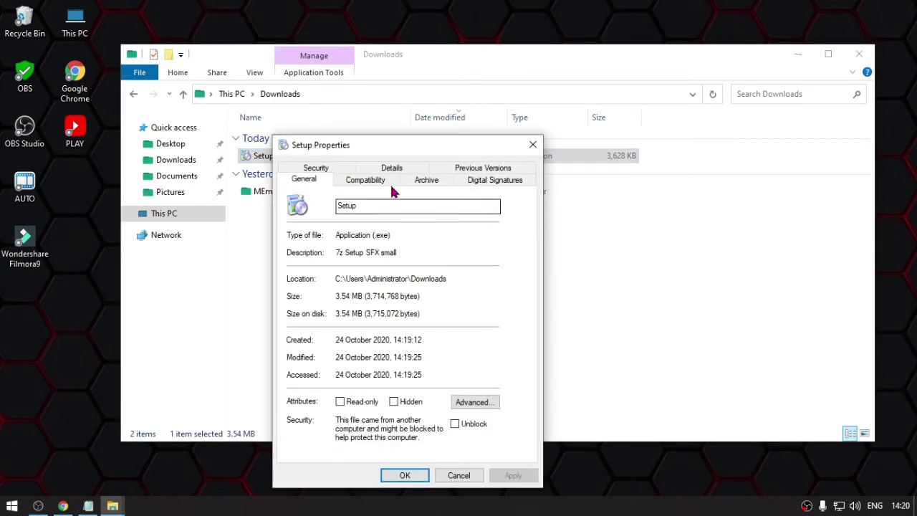
click(378, 183)
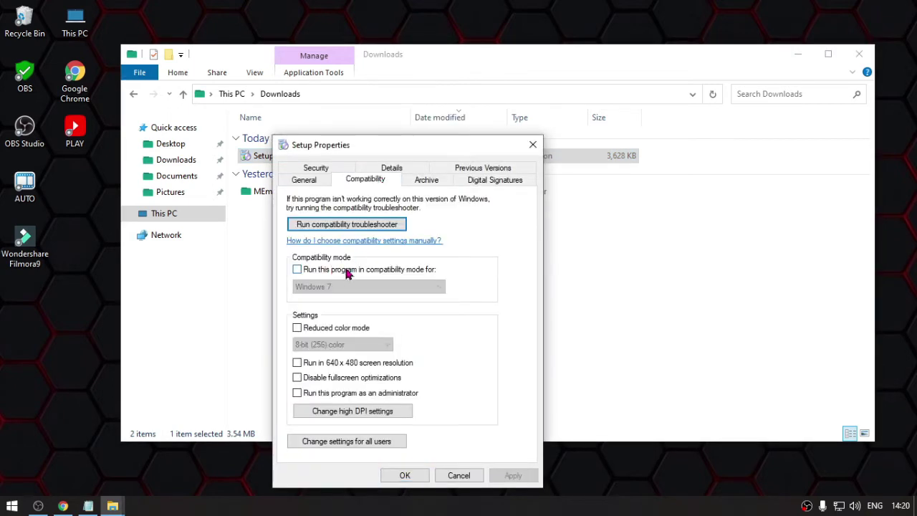
click(348, 271)
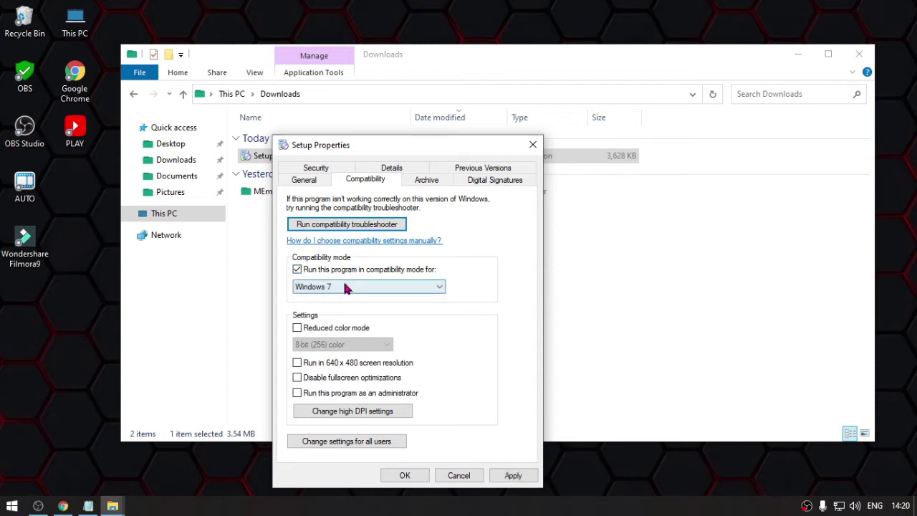
click(342, 287)
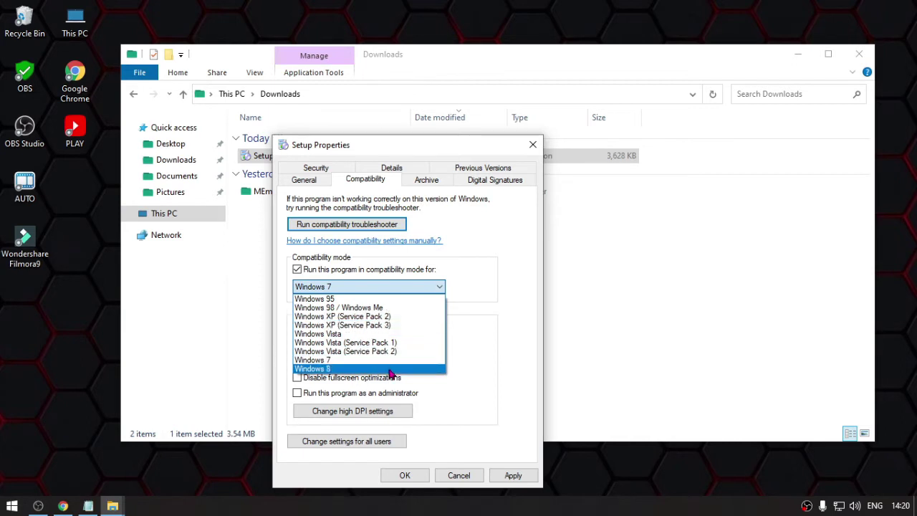
click(500, 279)
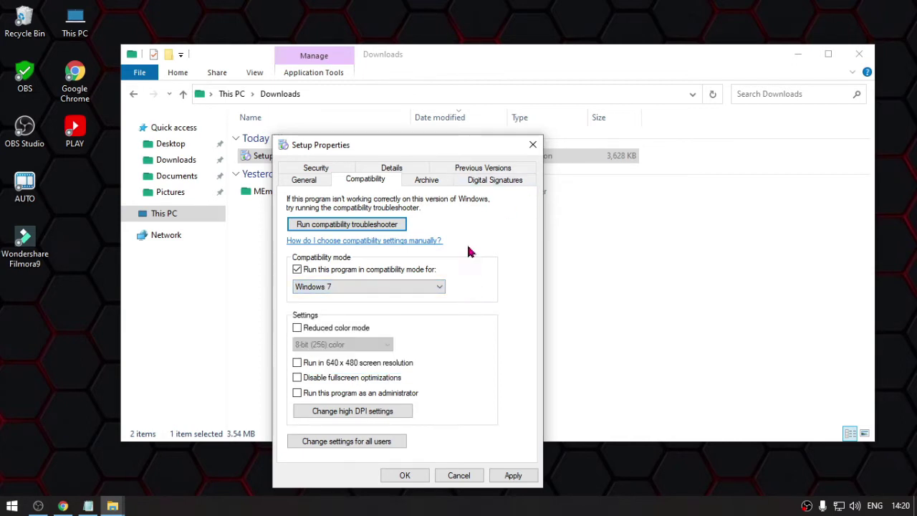
click(537, 153)
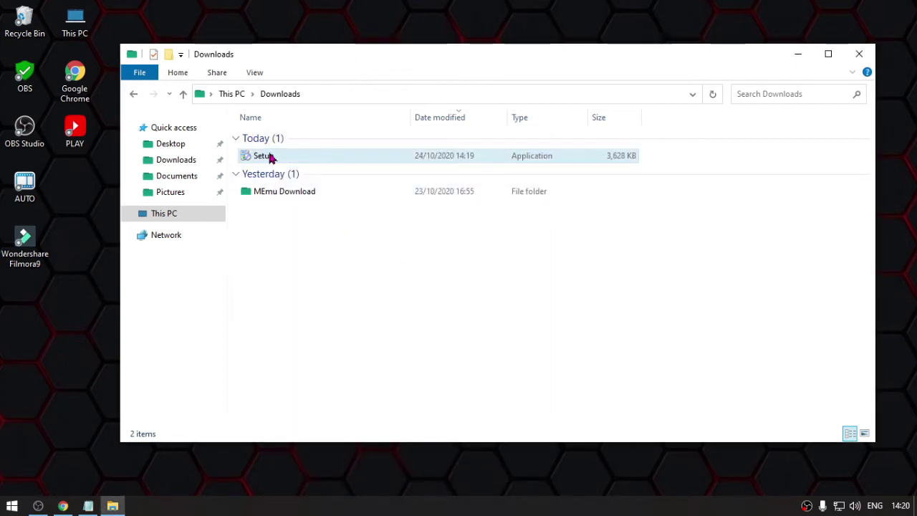
- Run Setup as administrator, accept the licence, and pass the user information page
right_click(271, 157)
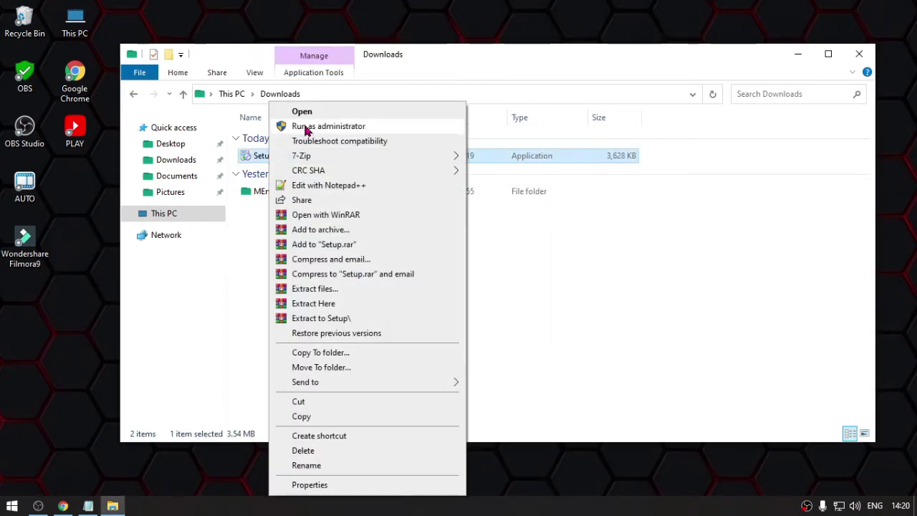
click(307, 127)
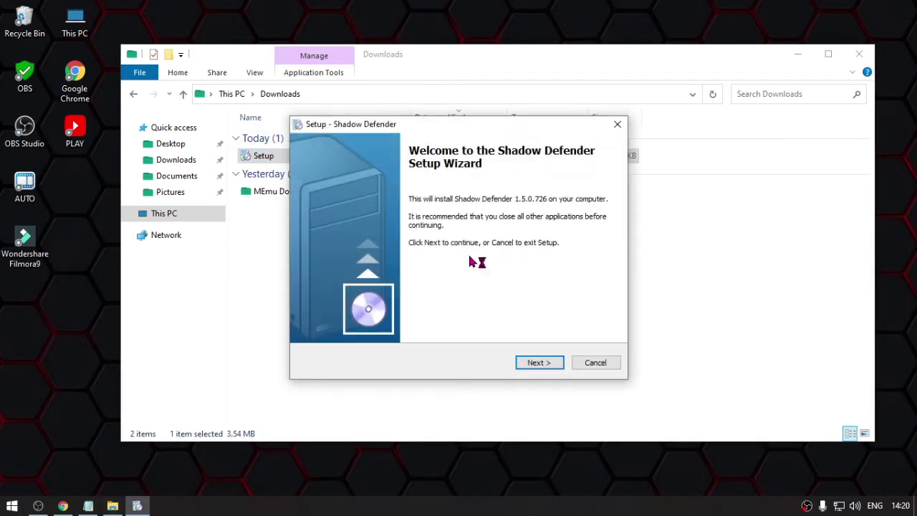
click(859, 54)
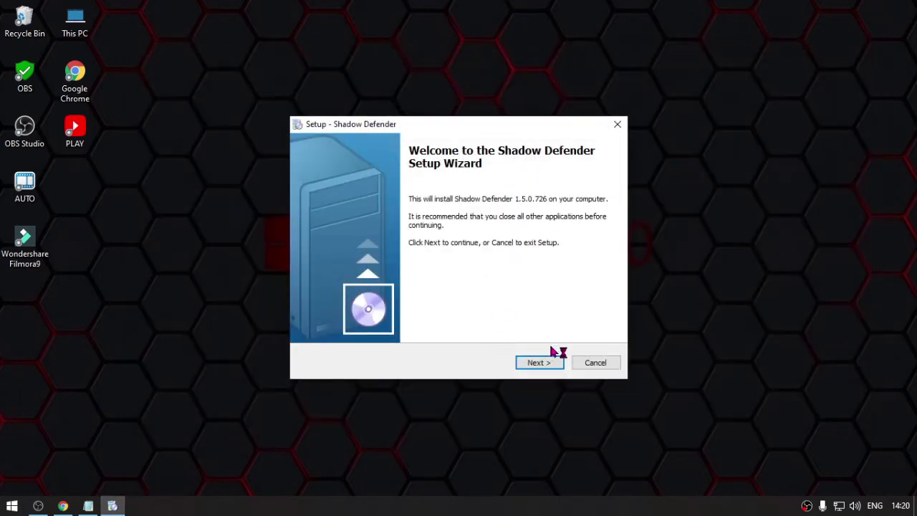
click(540, 363)
click(361, 335)
click(538, 363)
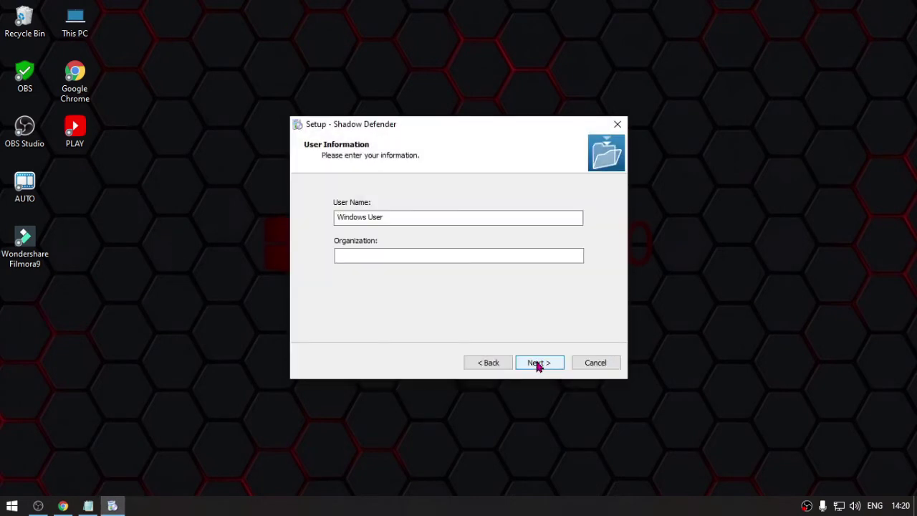
drag(401, 216, 264, 219)
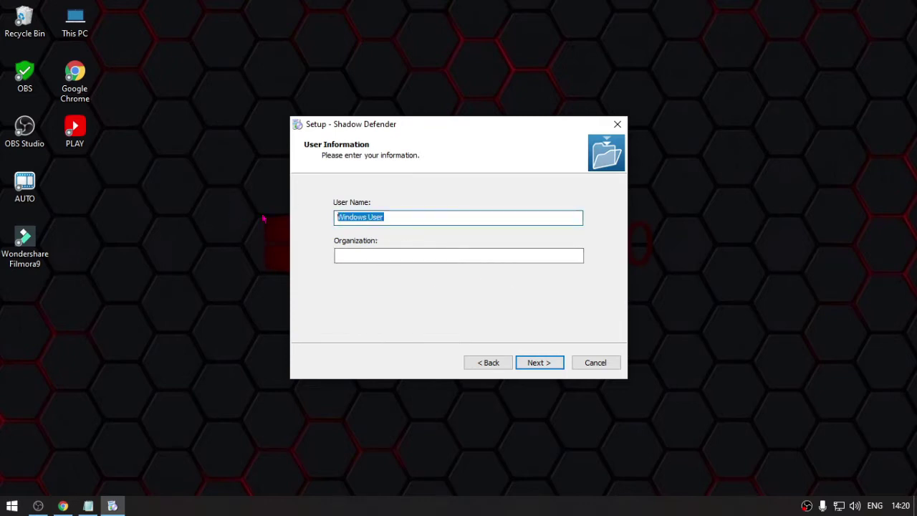
click(545, 366)
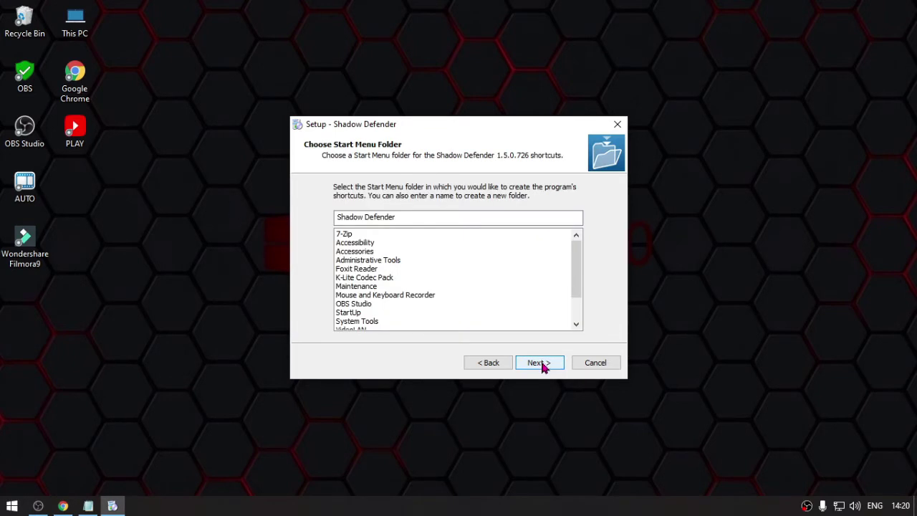
- Install with the default Start Menu folder, a desktop icon, and no Quick Launch icon
click(542, 364)
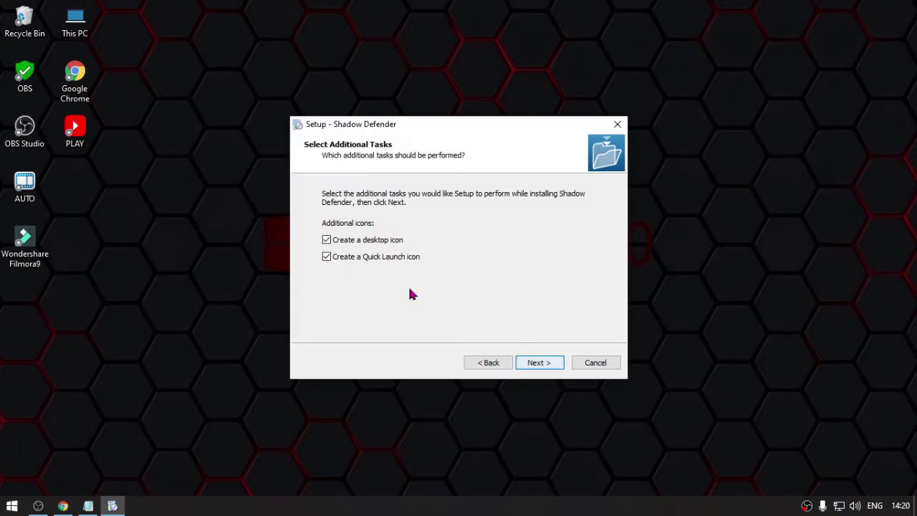
click(362, 261)
click(358, 241)
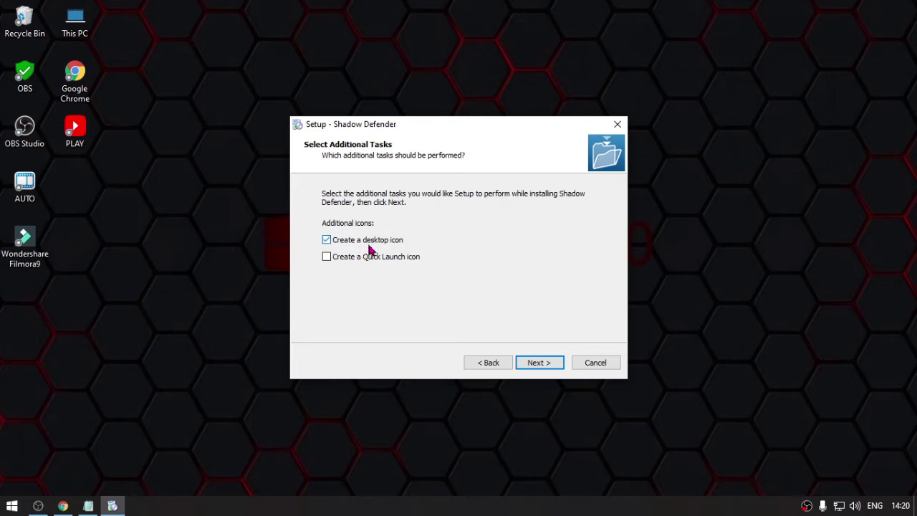
click(539, 365)
click(545, 368)
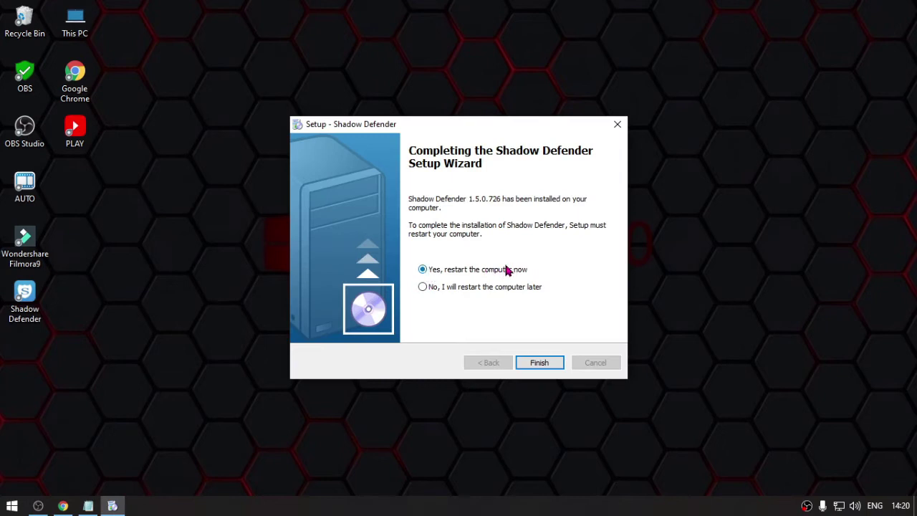
- Finish Setup with 'Yes, restart the computer now' selected
click(30, 307)
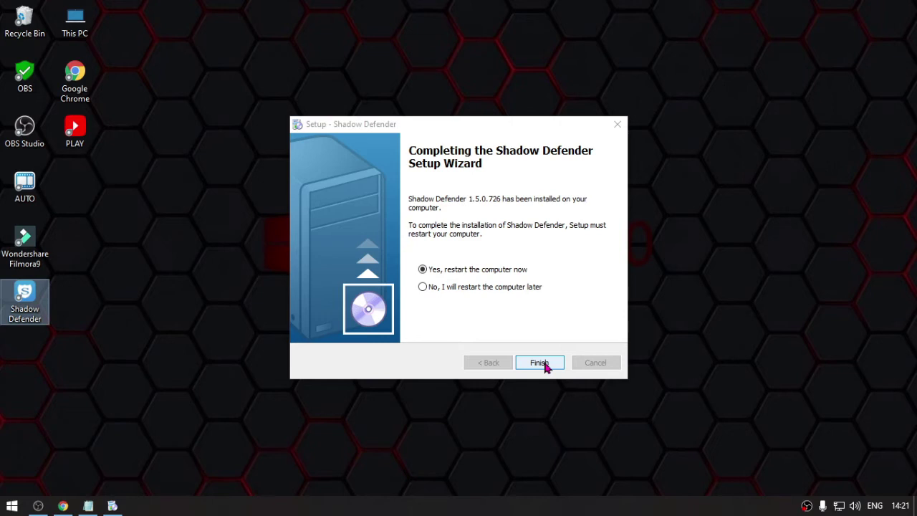
click(520, 417)
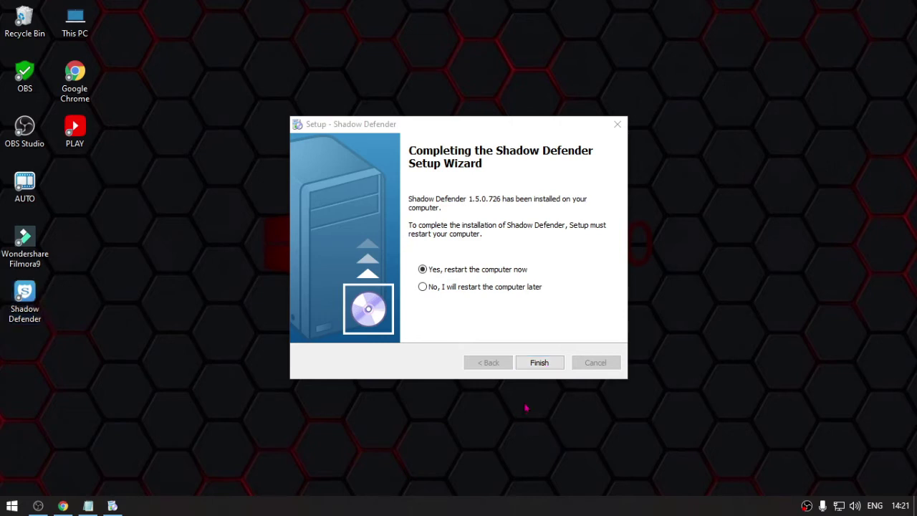
click(539, 363)
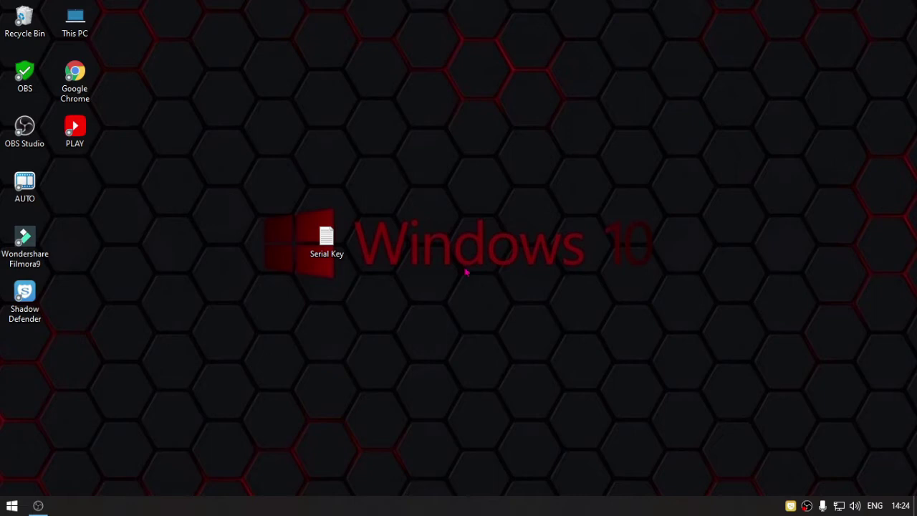
- Copy the registration code from the Serial Key file in Notepad, then close it
drag(481, 219, 482, 131)
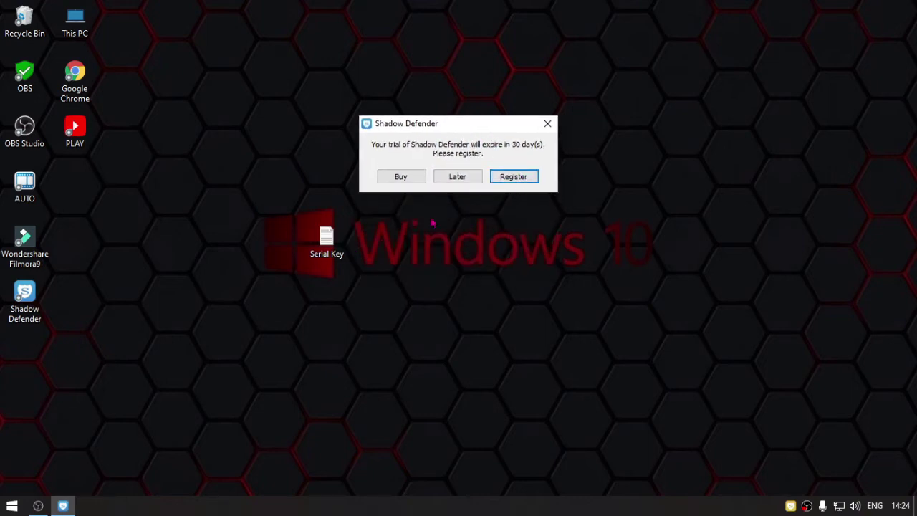
double_click(327, 242)
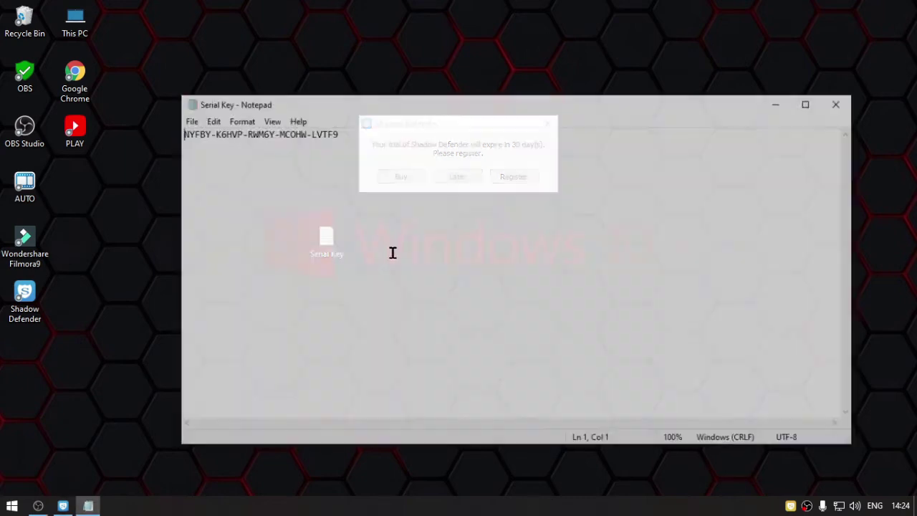
drag(370, 135, 180, 135)
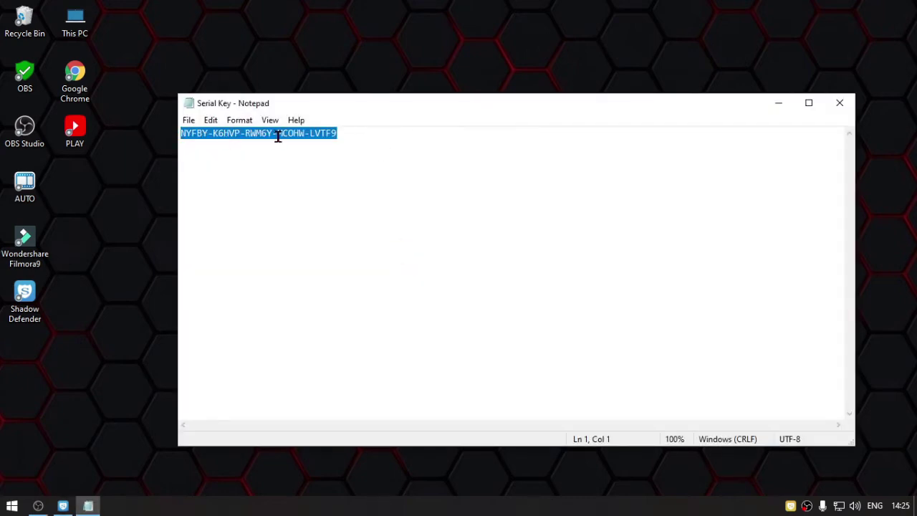
right_click(278, 135)
click(339, 180)
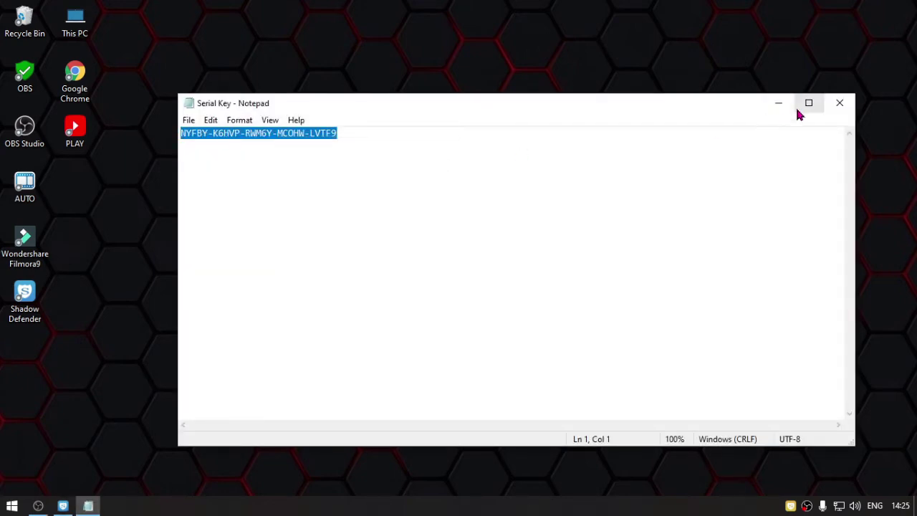
click(839, 102)
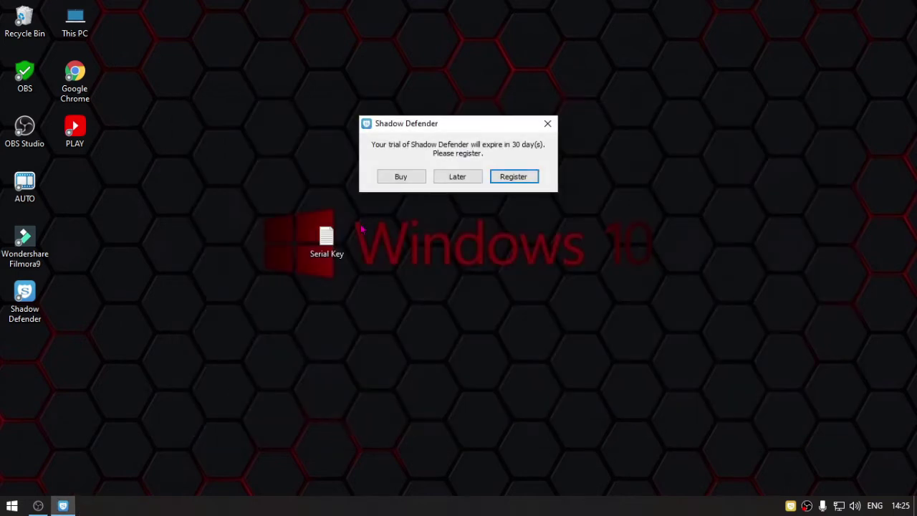
- Register Shadow Defender by pasting the code into the Register field and confirming
click(517, 179)
right_click(459, 155)
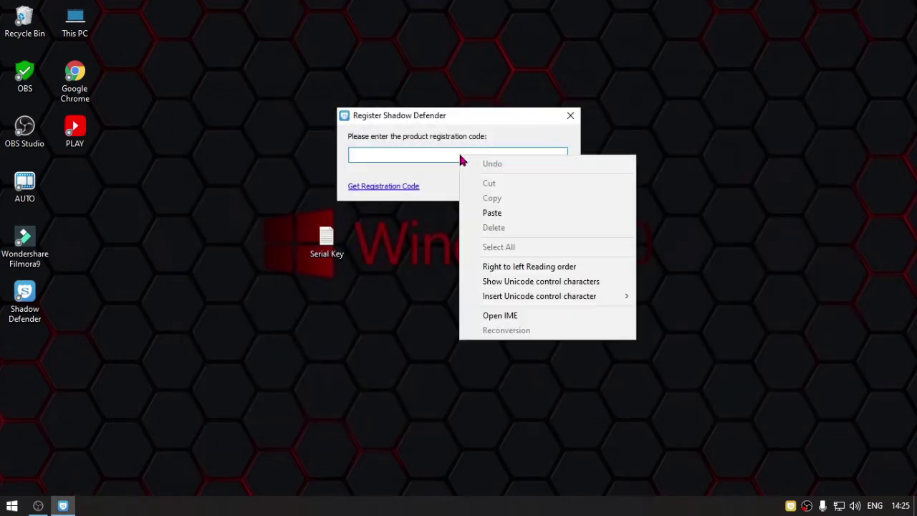
click(504, 214)
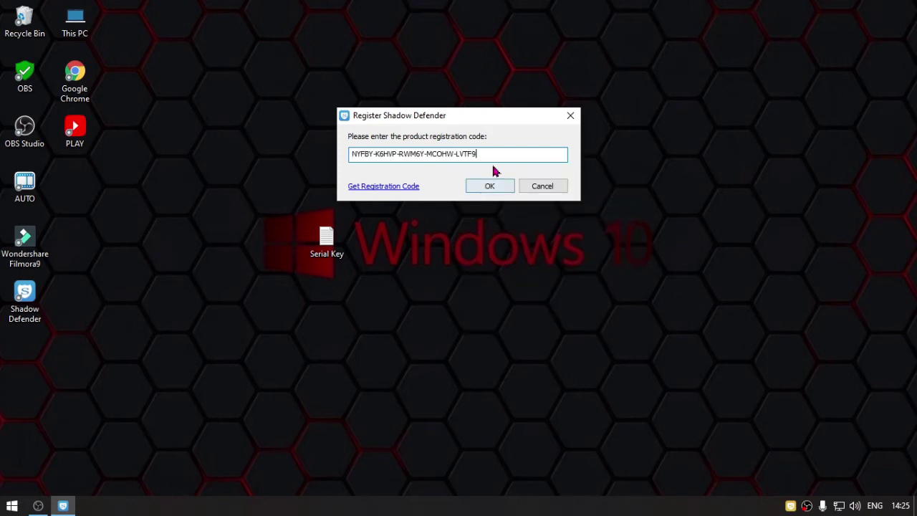
click(490, 188)
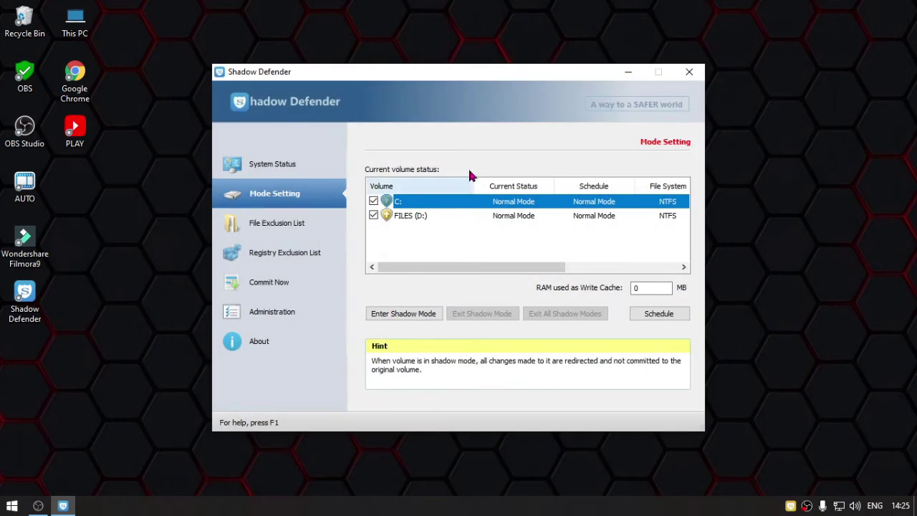
- Nudge the Shadow Defender window up-left and switch to the File Exclusion List
drag(491, 71, 463, 64)
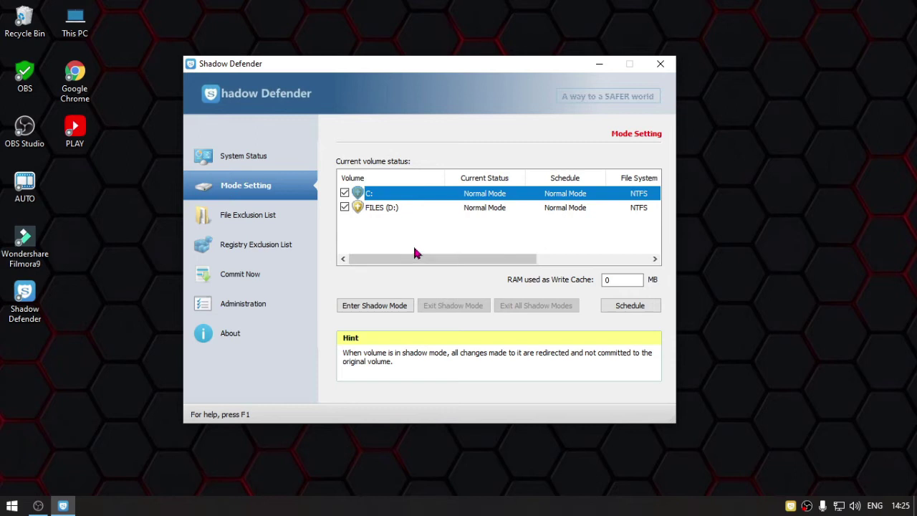
click(286, 227)
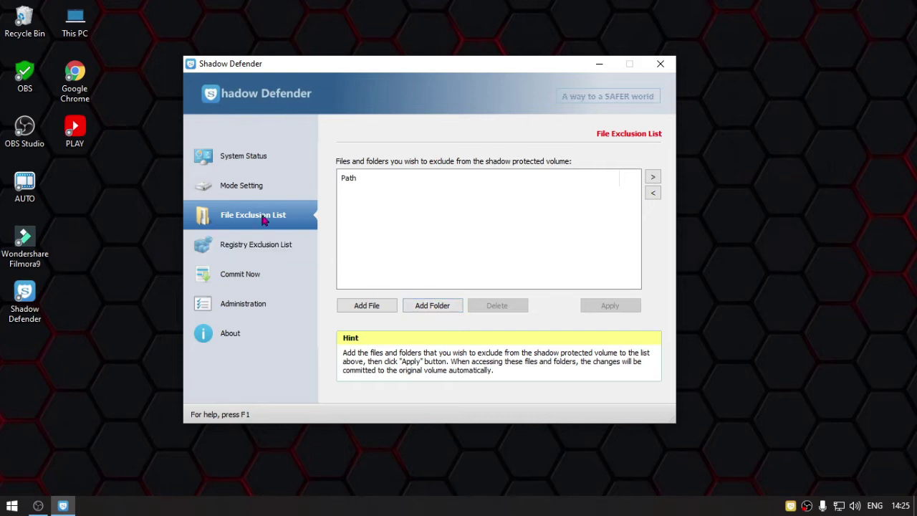
- Exclude C:\Users\Administrator\Downloads\* via Add Folder and apply the change
click(437, 308)
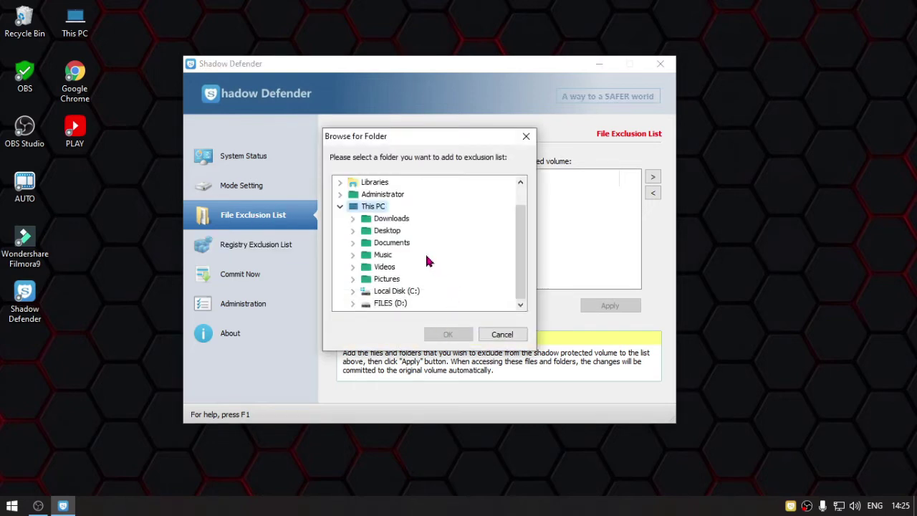
click(398, 221)
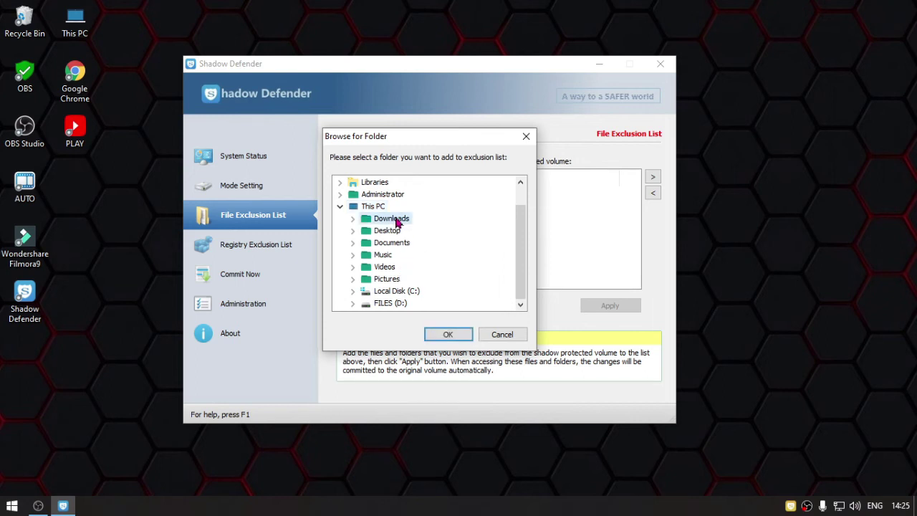
click(453, 334)
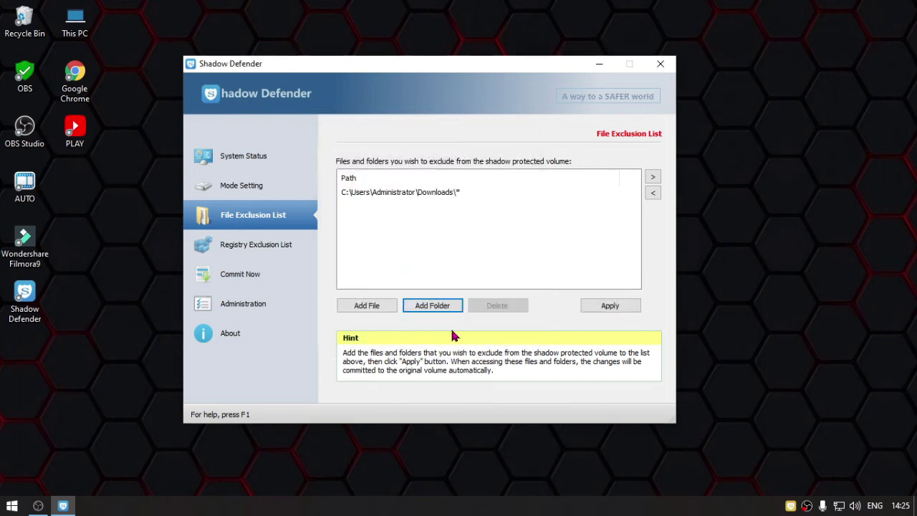
click(610, 308)
click(460, 275)
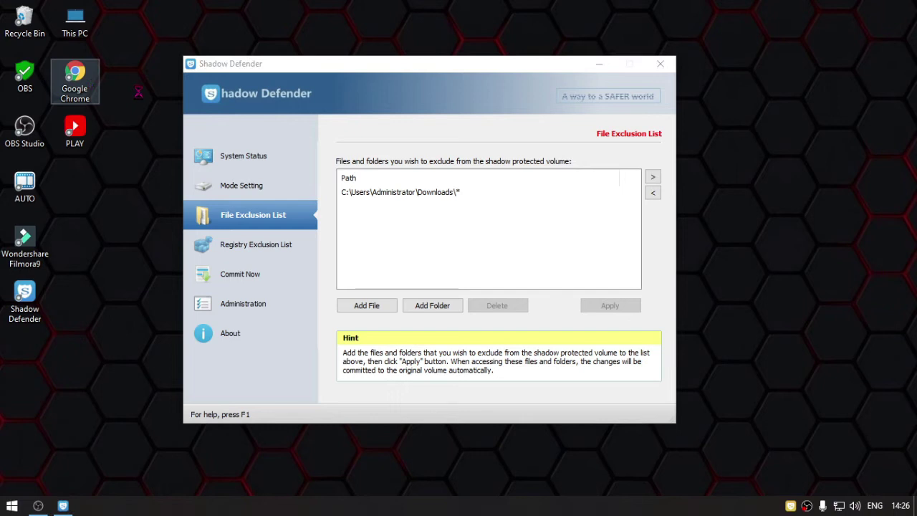
right_click(86, 82)
click(150, 105)
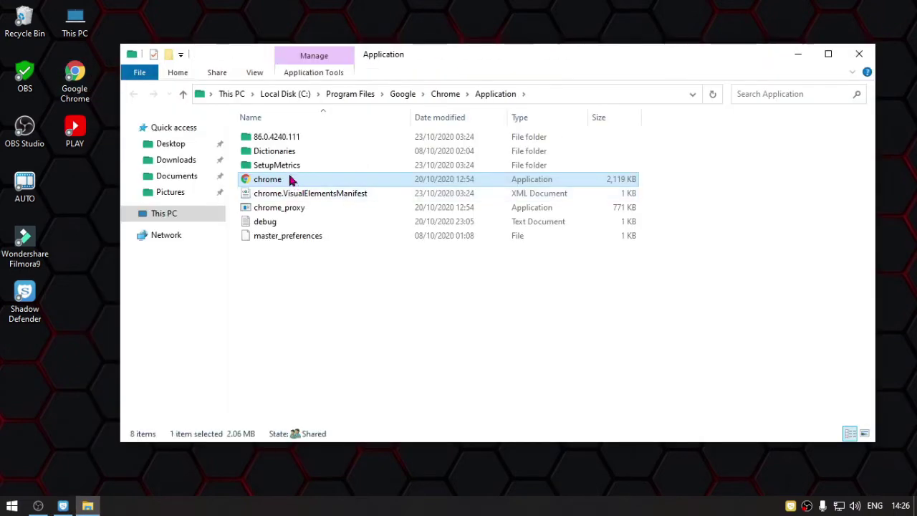
click(285, 166)
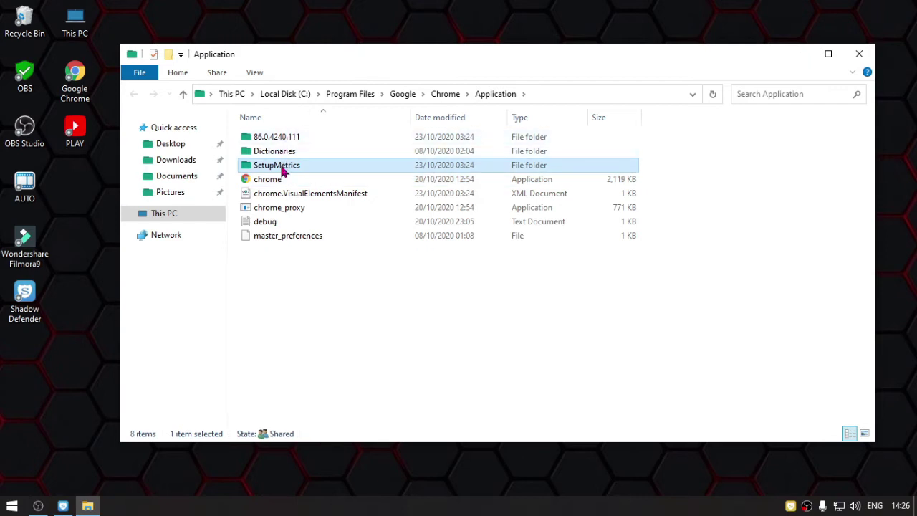
click(272, 180)
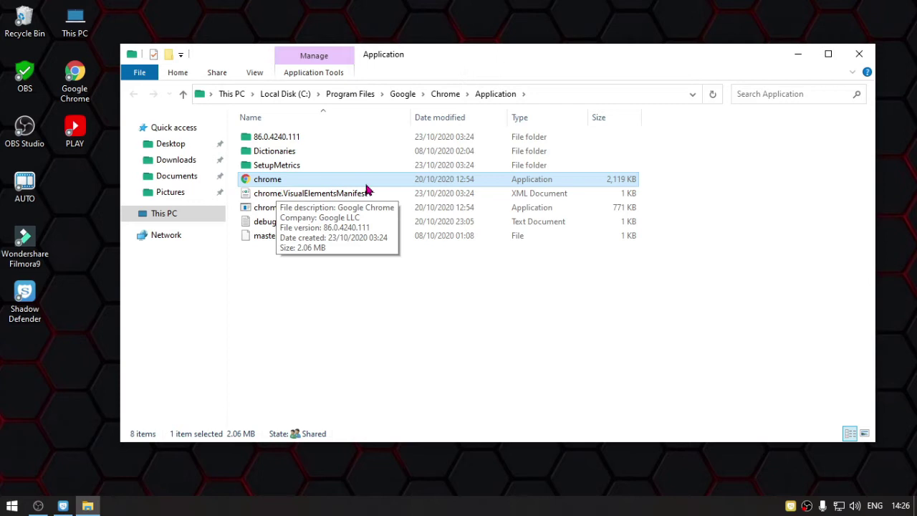
click(859, 54)
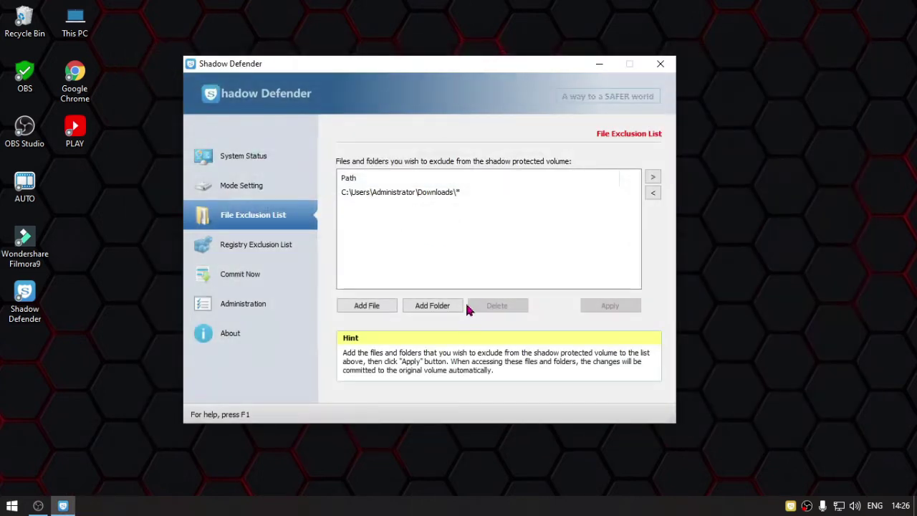
- Browse to C:\Program Files (x86)\Google\CrashReports in the file picker, then close it without adding
click(372, 308)
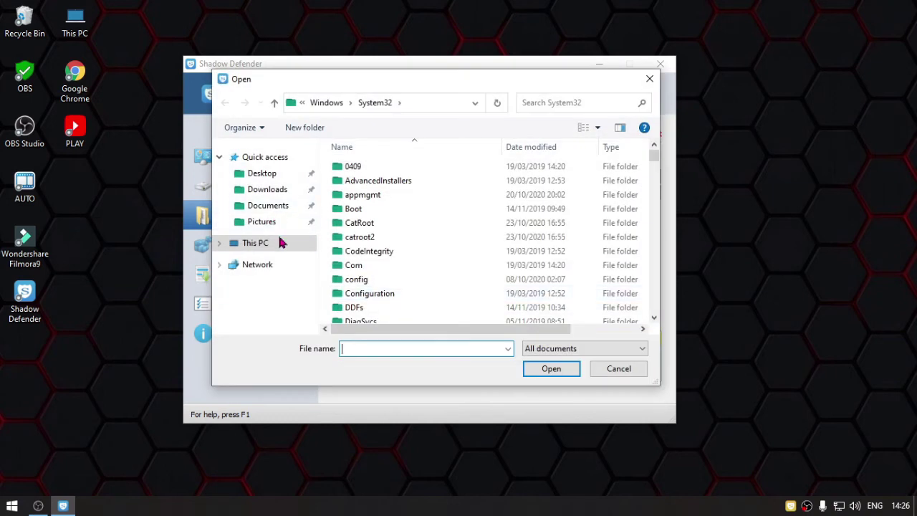
click(280, 243)
scroll(430, 299, down, 5)
double_click(418, 277)
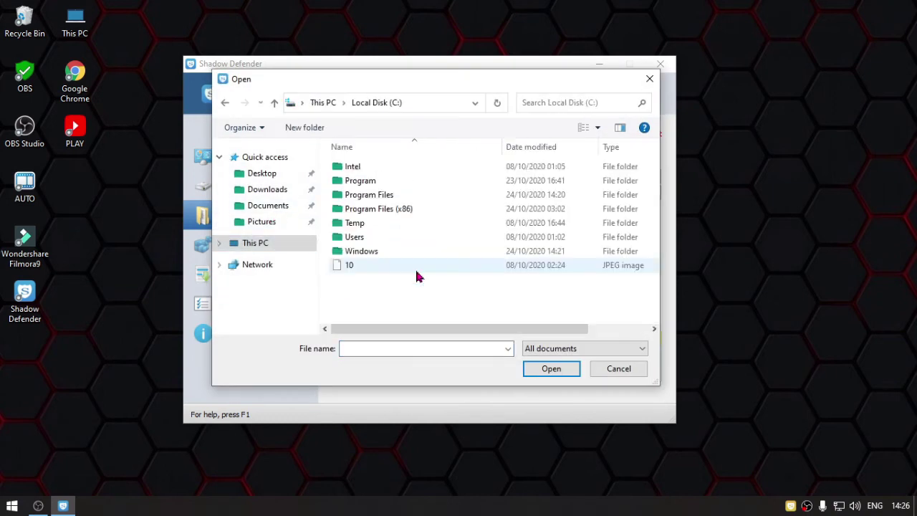
double_click(395, 208)
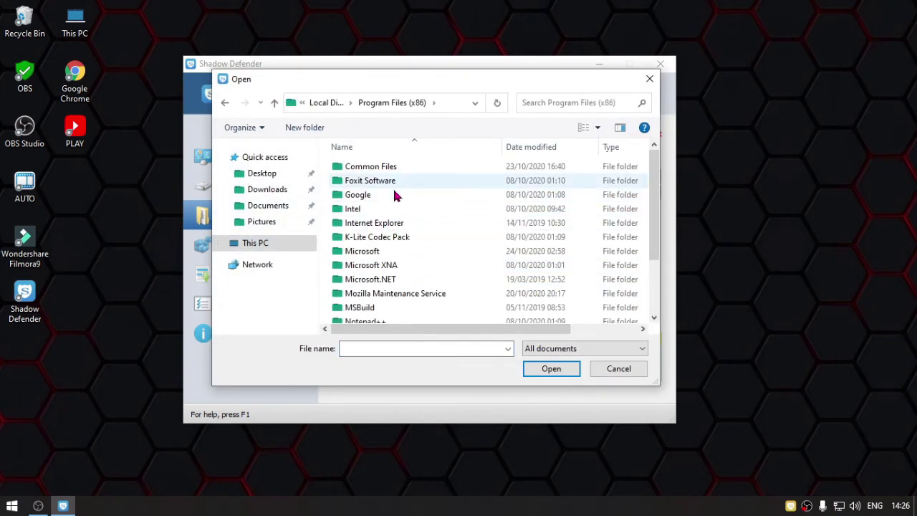
double_click(395, 195)
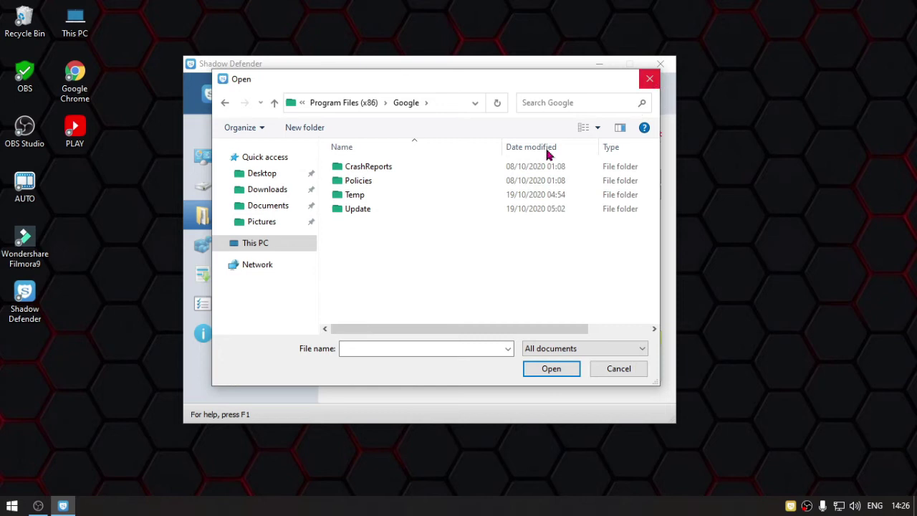
click(391, 168)
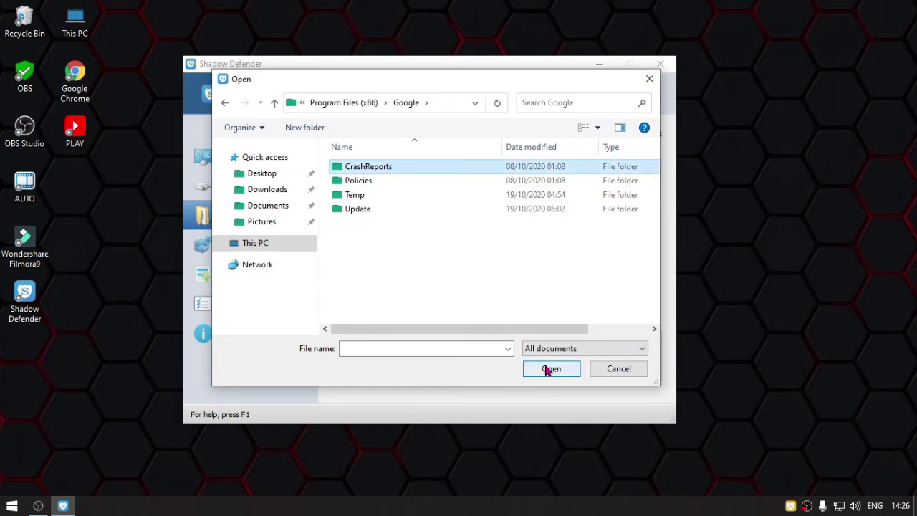
click(648, 79)
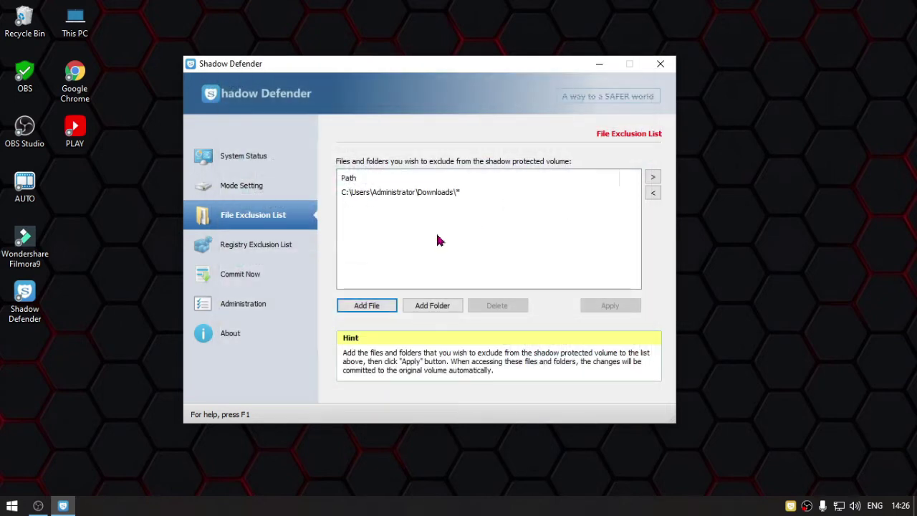
- Check the Downloads exclusion entry, then go to the Administration settings
click(420, 195)
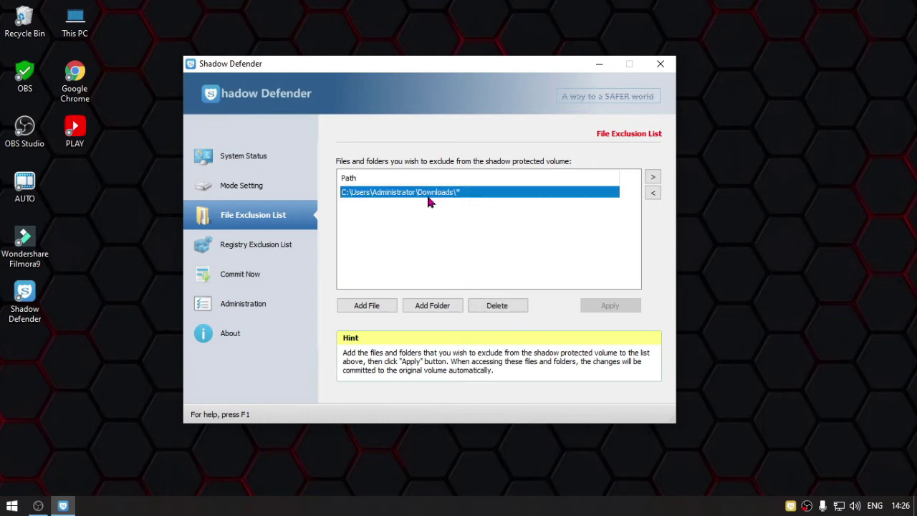
click(453, 229)
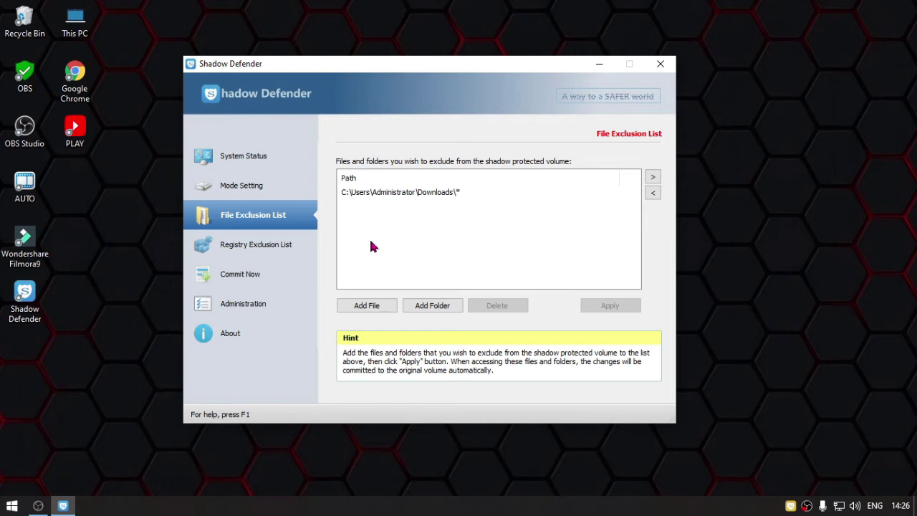
click(265, 305)
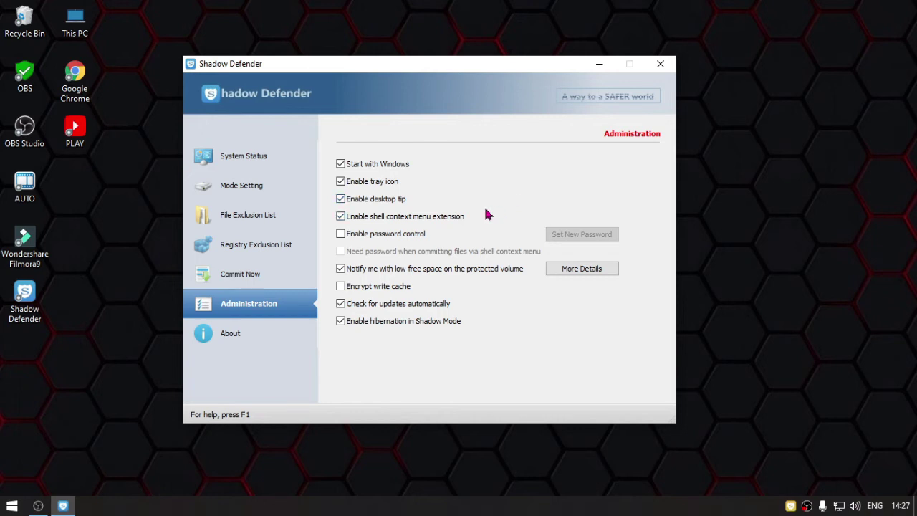
- Enable password control with a new password and require it for shell context menu commits
click(392, 236)
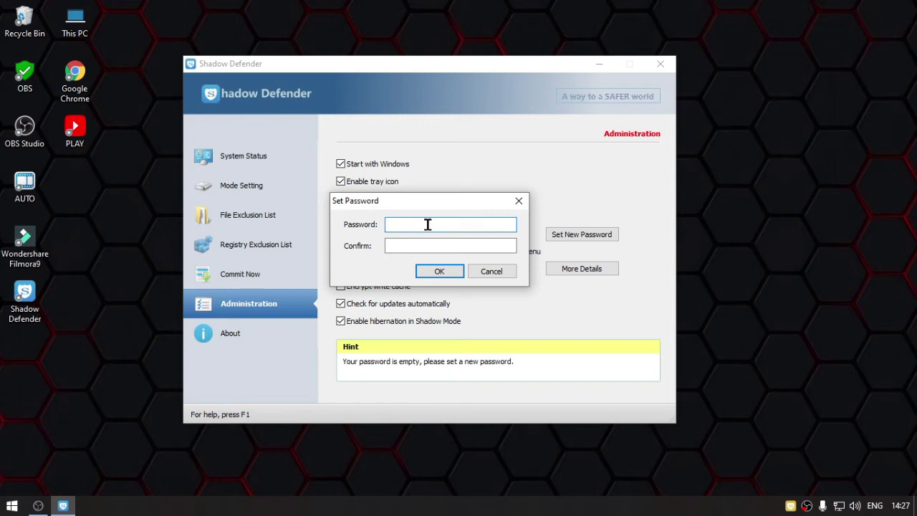
text(123456)
click(439, 242)
text(123456)
click(439, 271)
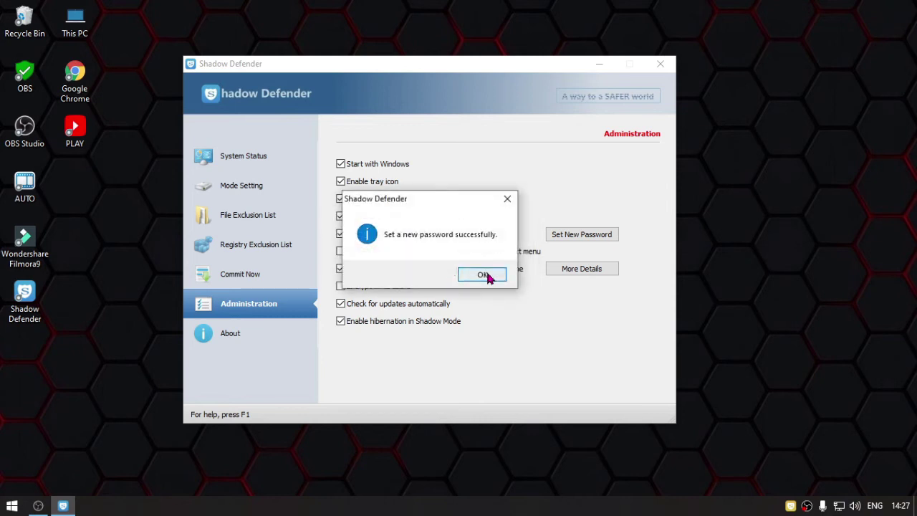
click(488, 275)
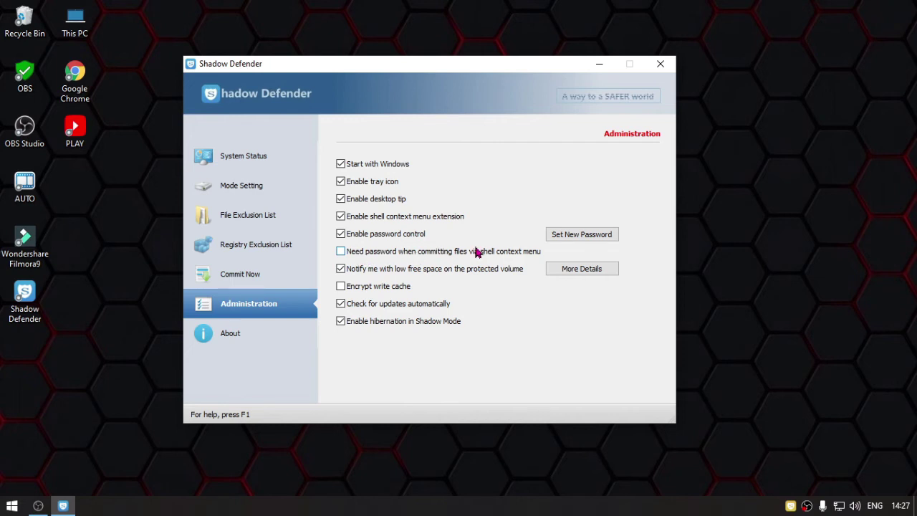
click(384, 252)
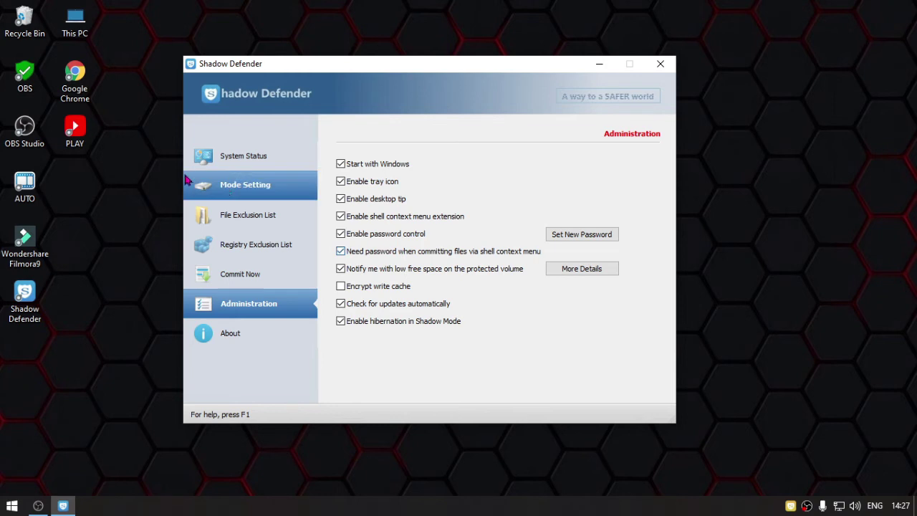
click(84, 142)
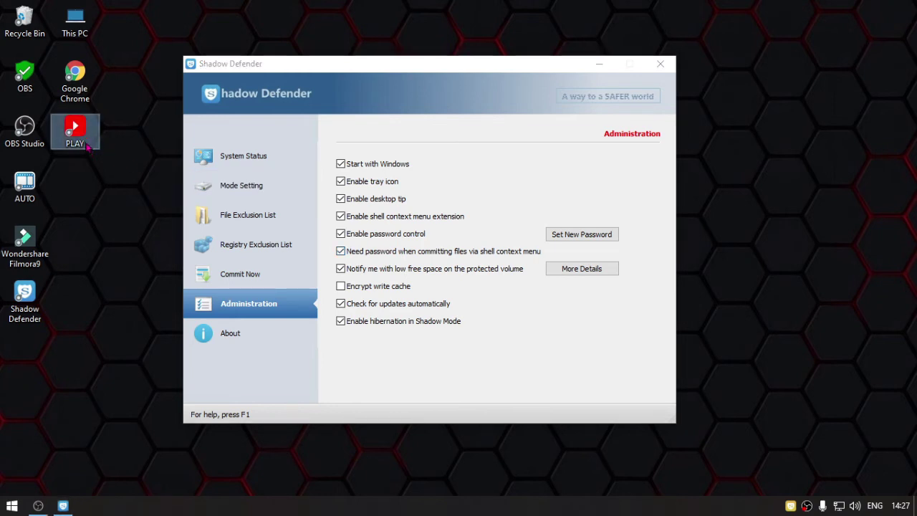
- Turn off the Enable desktop tip option and go back to the Mode Setting page
right_click(86, 145)
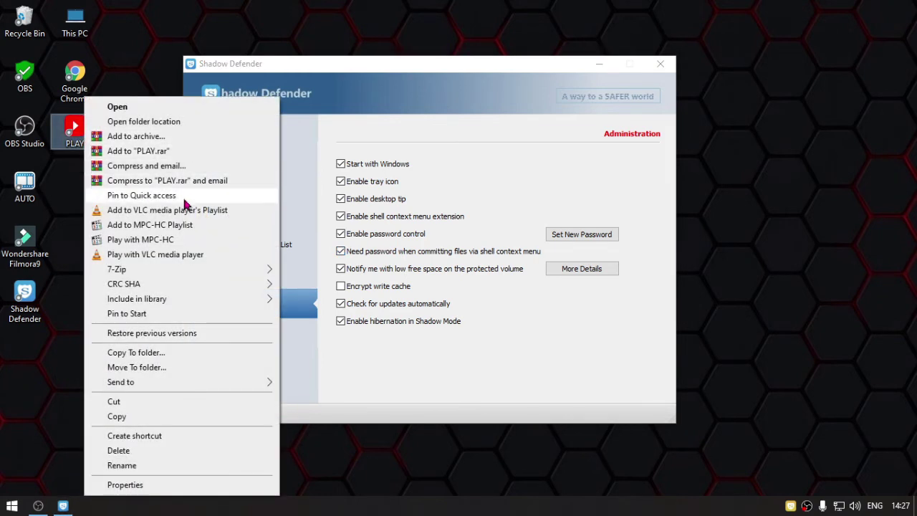
click(385, 29)
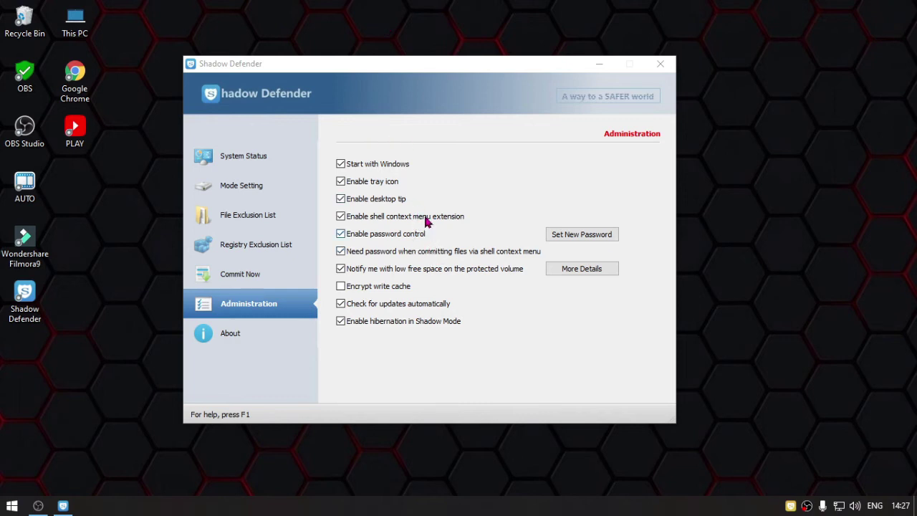
click(370, 205)
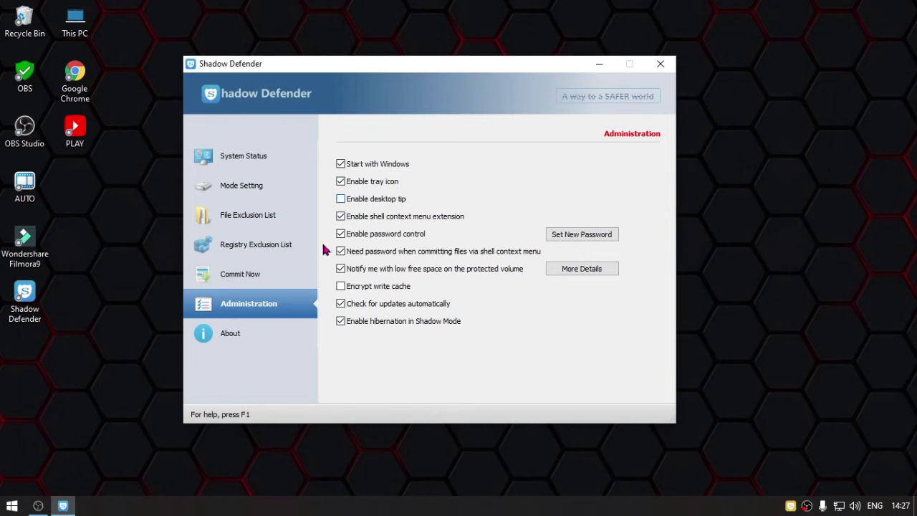
click(269, 192)
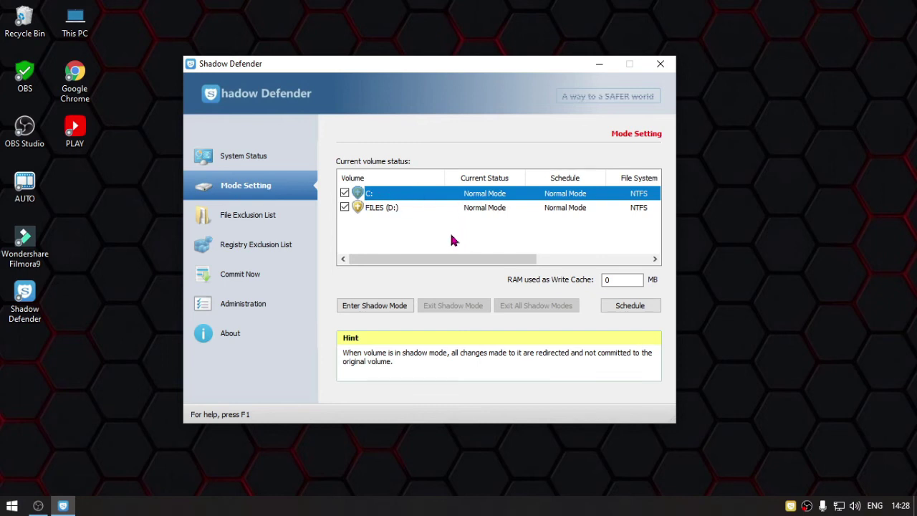
- Try out the C: and FILES (D:) volume selections on Mode Setting, keeping C: ticked
click(376, 224)
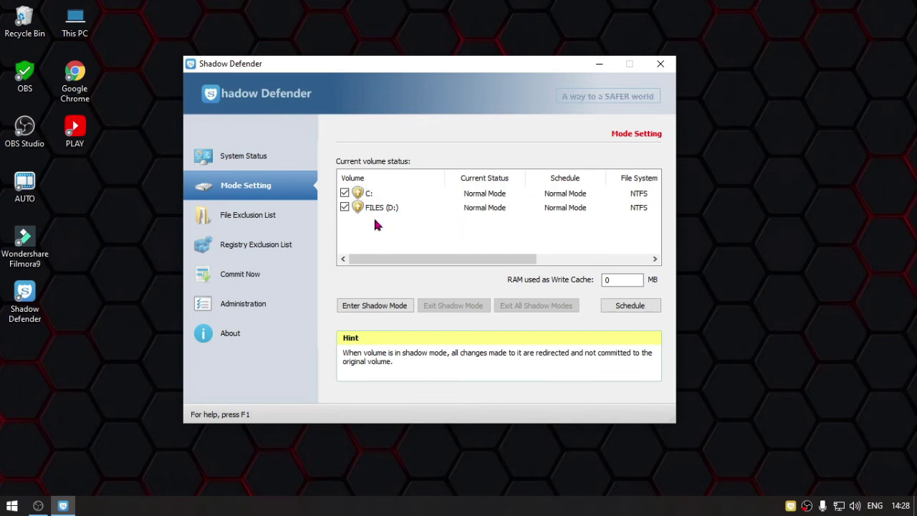
click(408, 194)
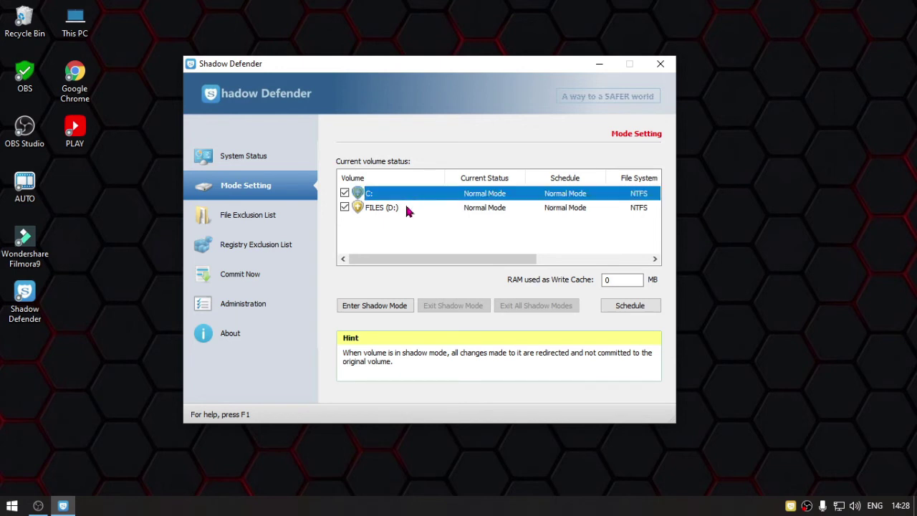
click(408, 208)
click(414, 228)
click(408, 194)
click(407, 207)
click(410, 228)
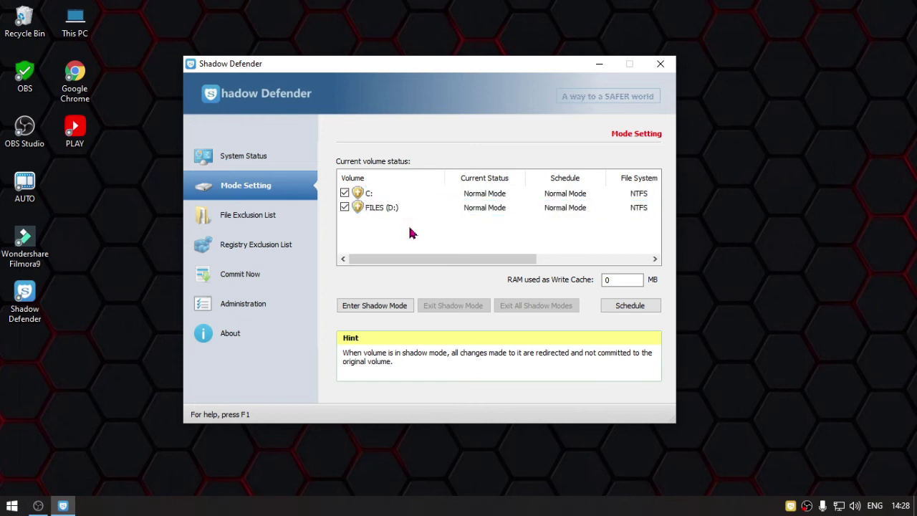
click(345, 194)
click(379, 194)
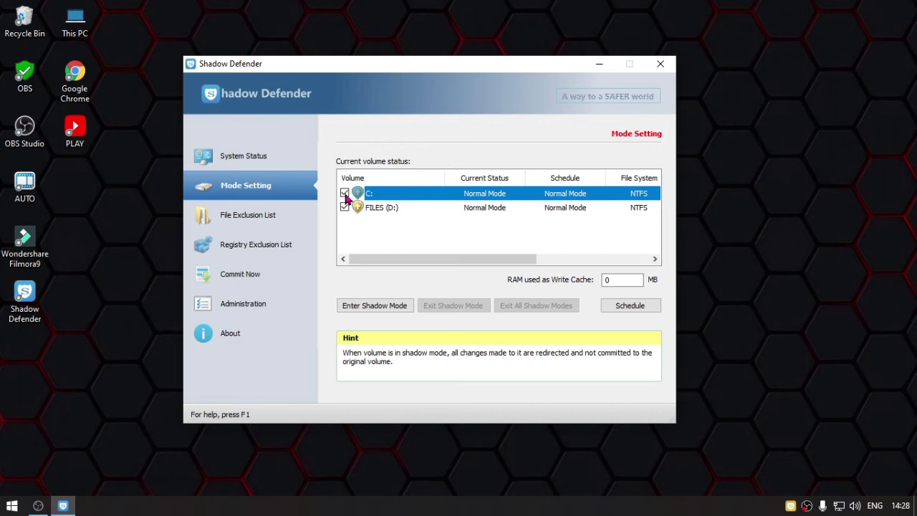
click(390, 208)
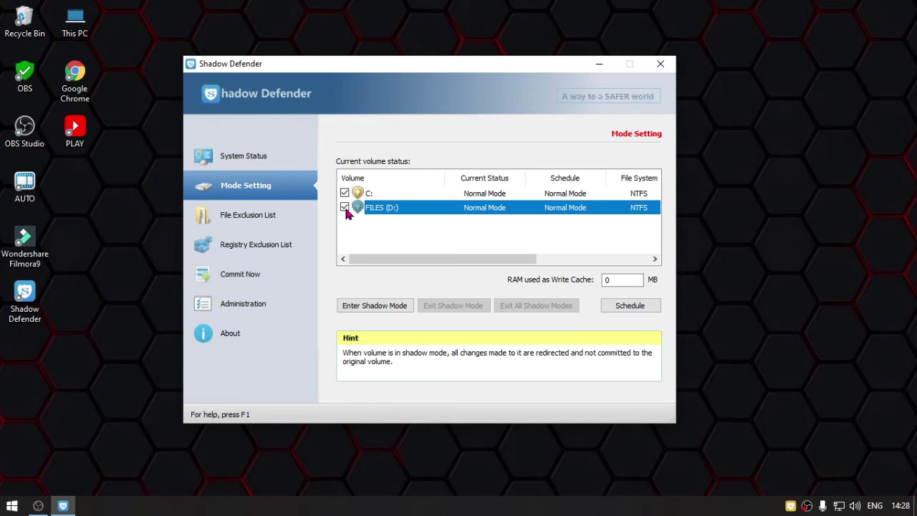
click(373, 220)
click(388, 209)
click(387, 222)
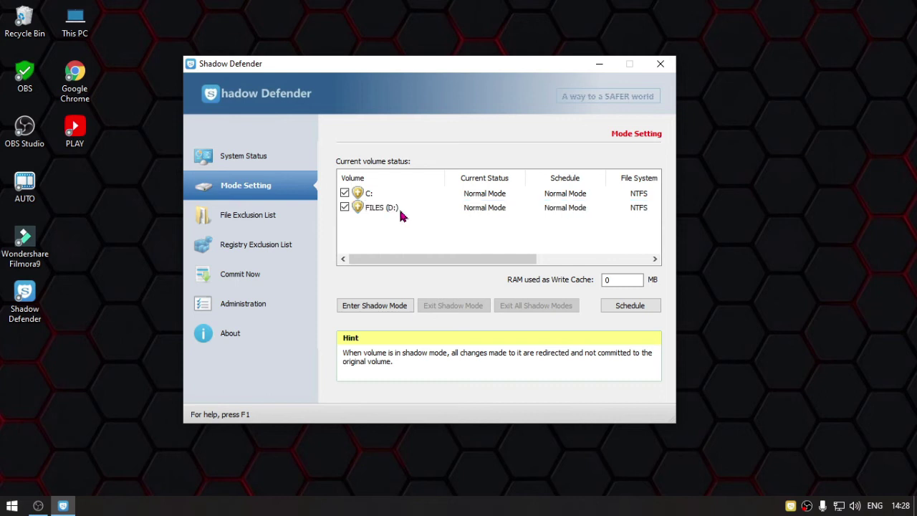
click(401, 207)
click(426, 228)
click(372, 195)
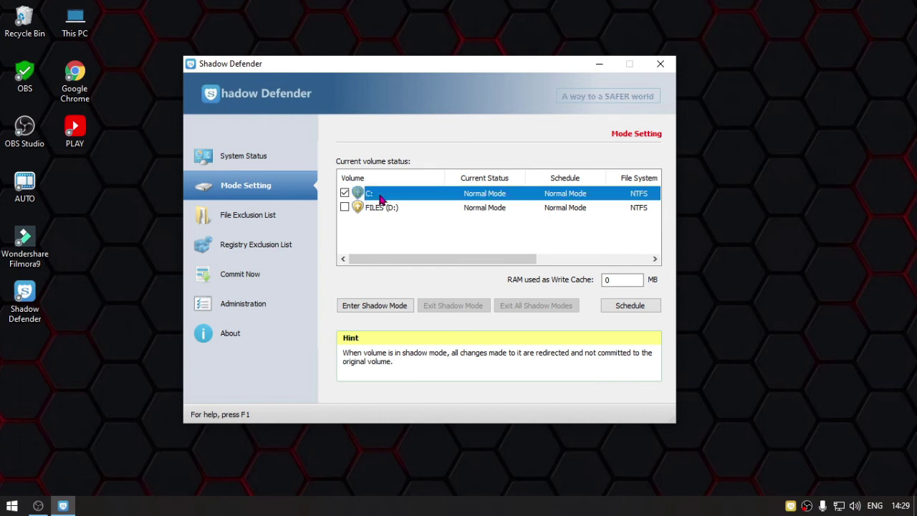
- Confirm Downloads is in the File Exclusion List, then untick FILES (D:) so only C: is protected
click(273, 219)
click(402, 195)
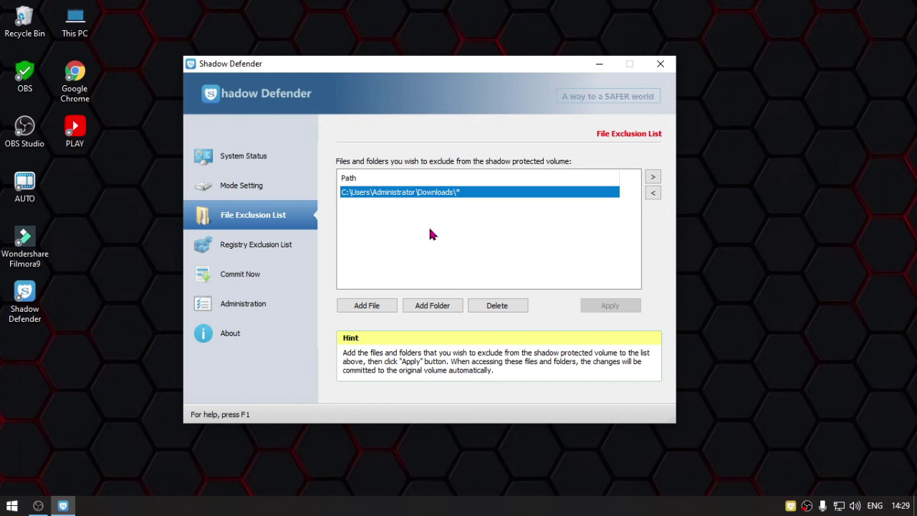
click(274, 191)
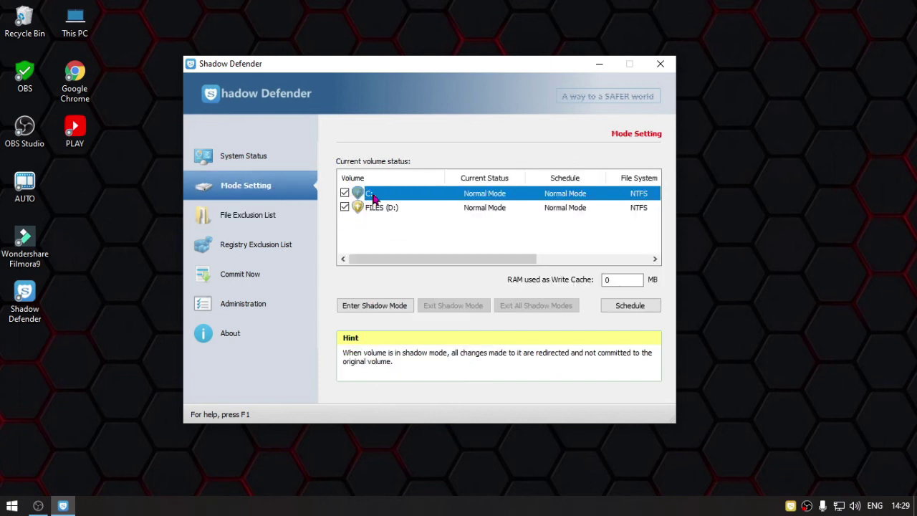
click(345, 207)
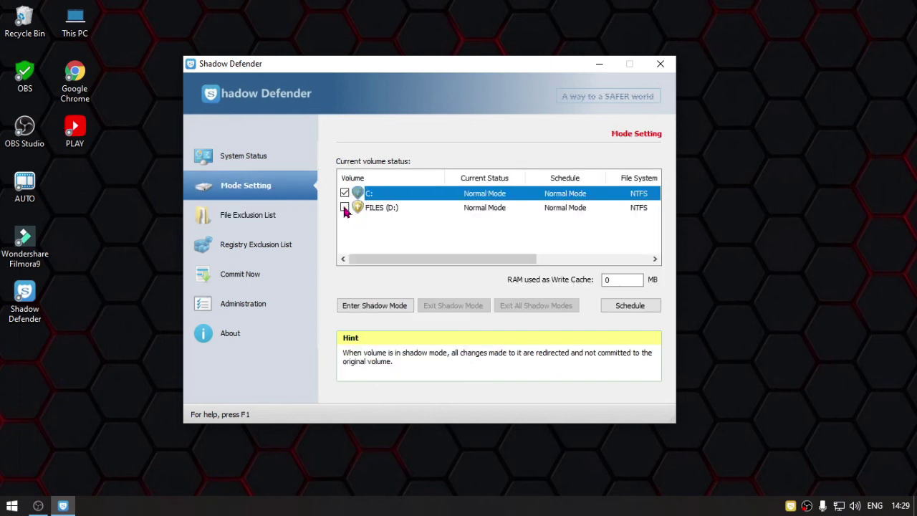
click(397, 209)
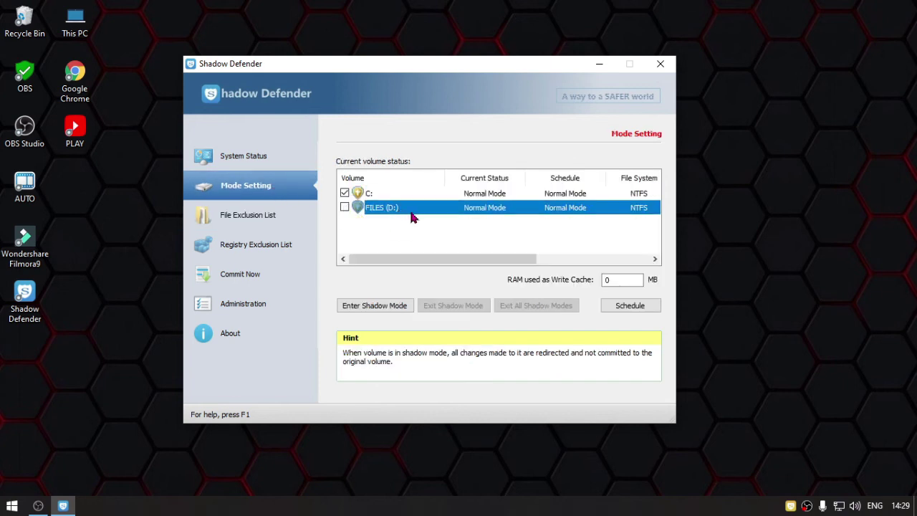
- Put drive C: into Shadow Mode, acknowledge the finished message, and close Shadow Defender
click(379, 306)
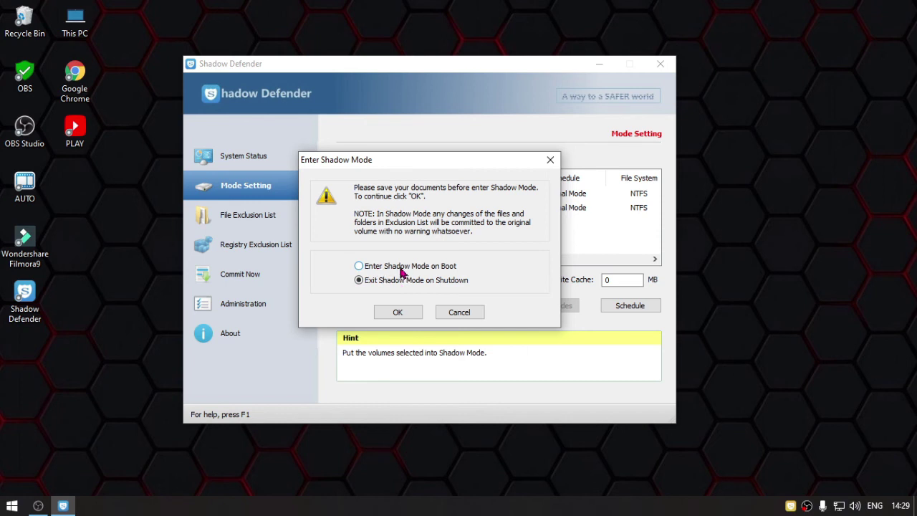
click(398, 313)
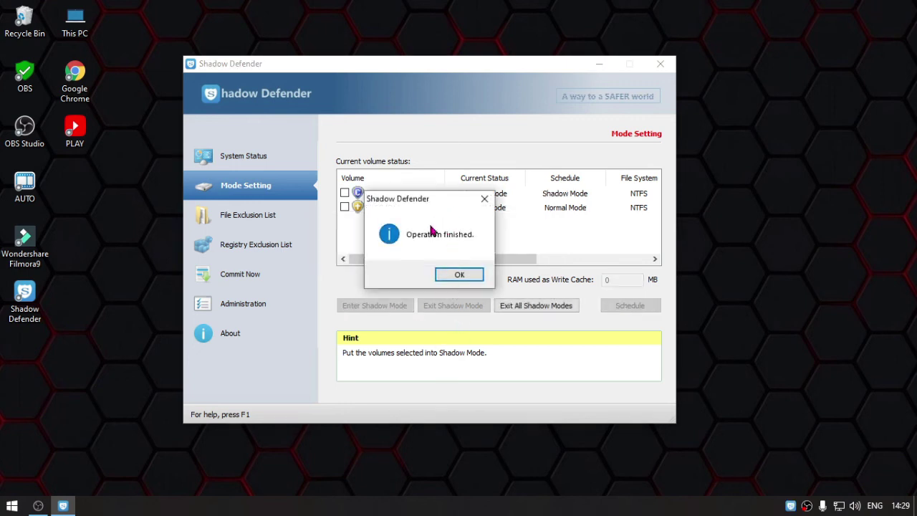
click(459, 276)
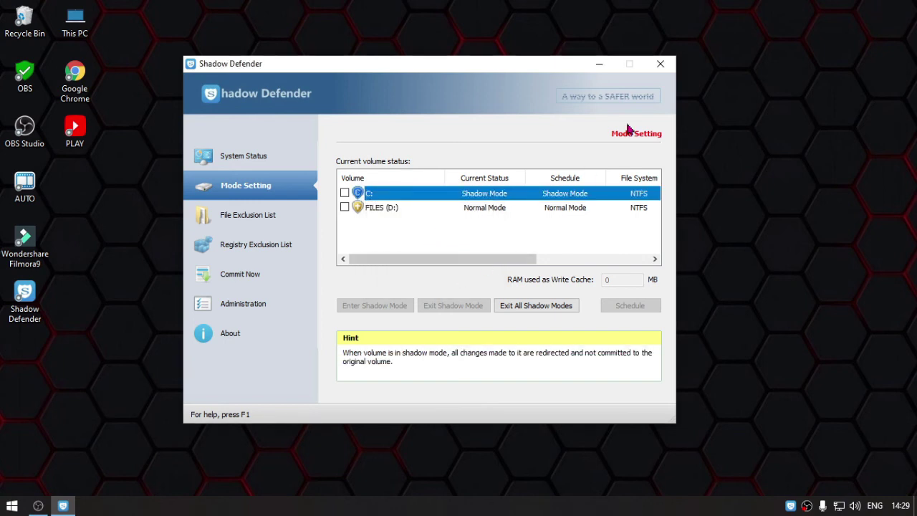
click(661, 63)
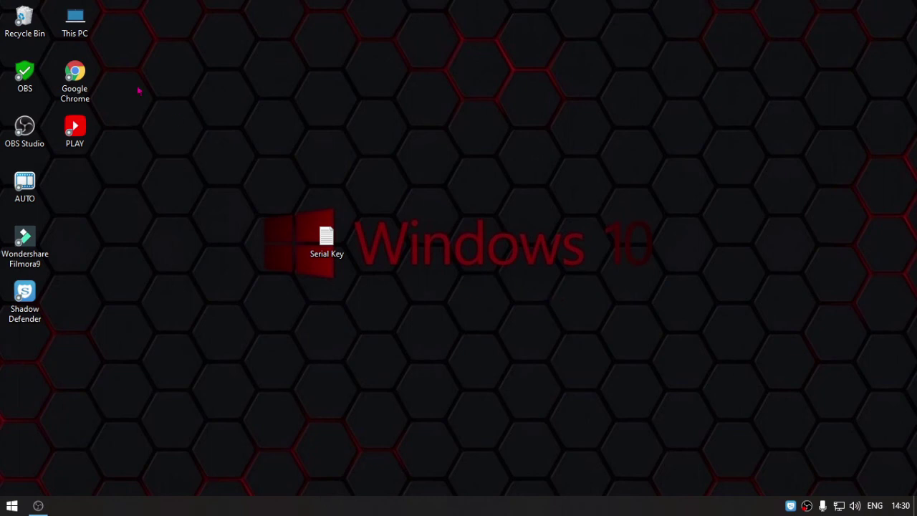
double_click(75, 22)
click(625, 165)
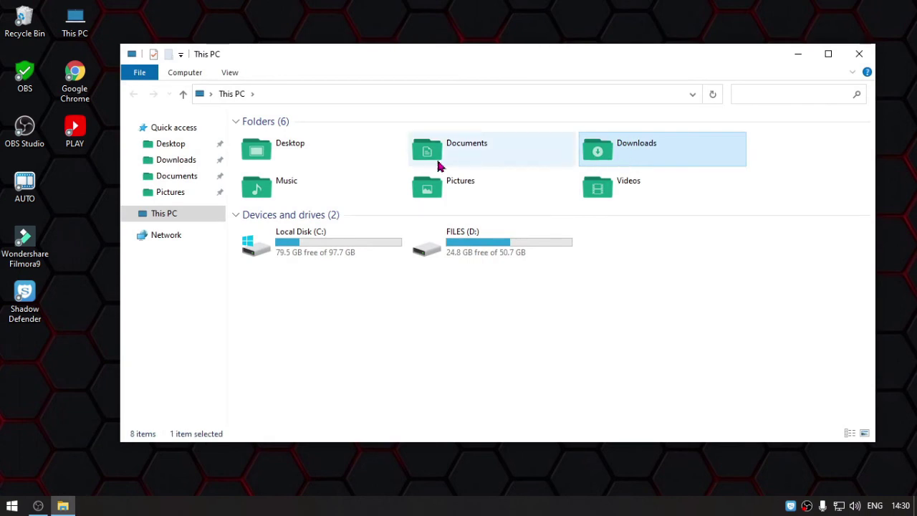
click(329, 245)
click(509, 251)
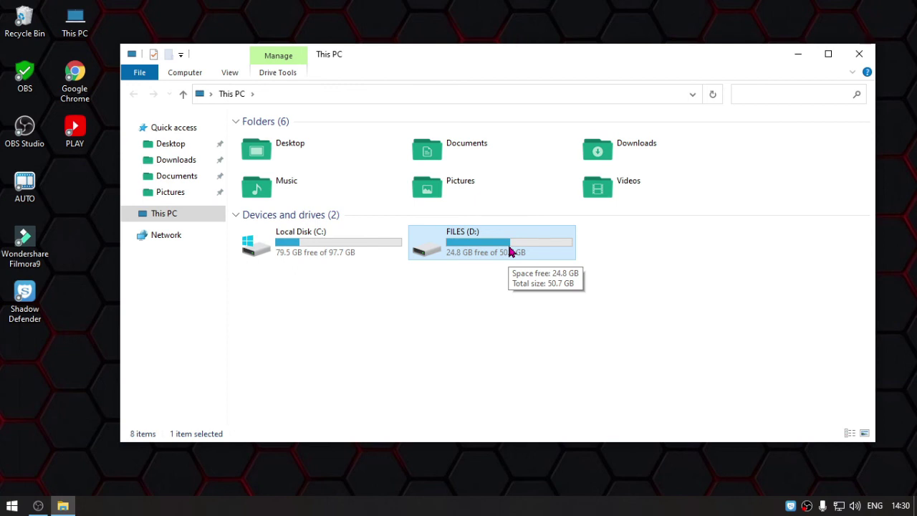
click(342, 243)
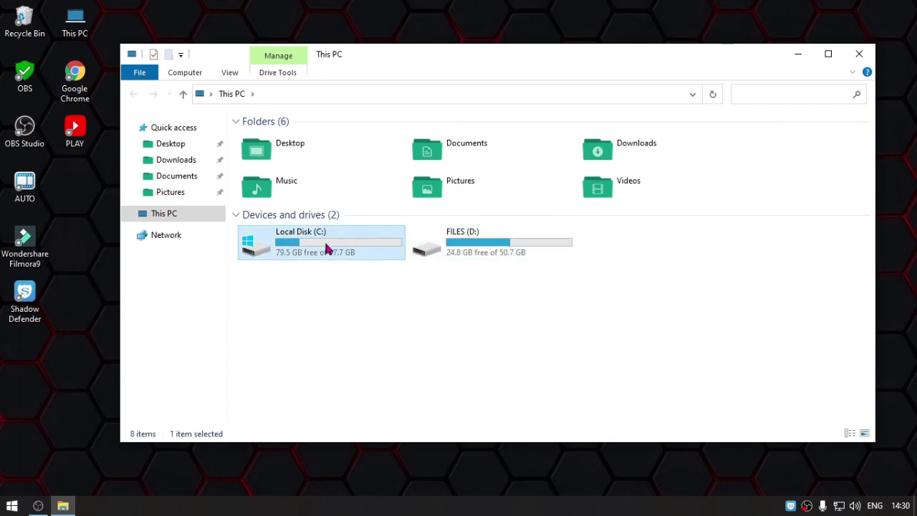
click(99, 322)
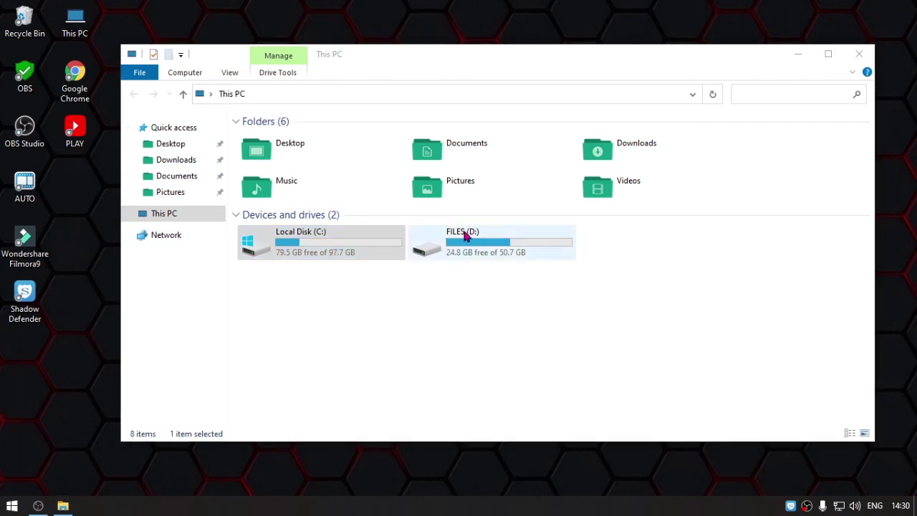
click(860, 60)
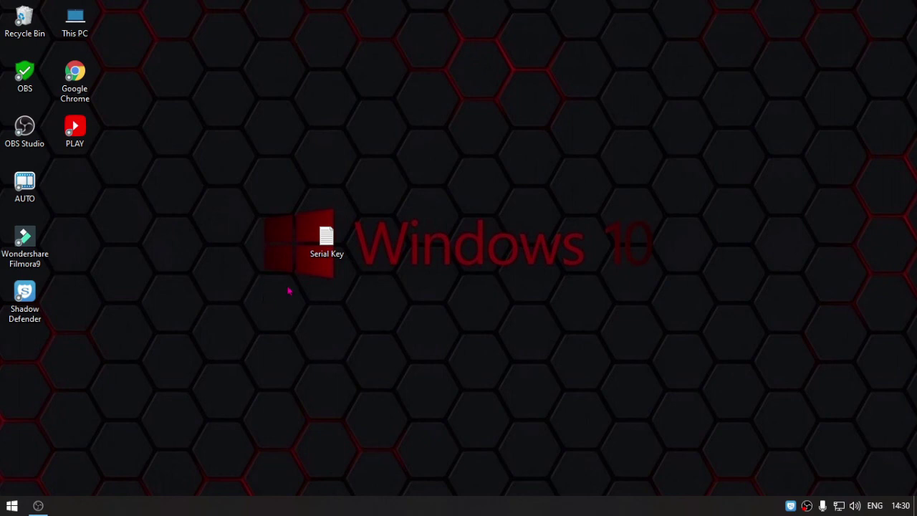
drag(98, 221, 155, 327)
double_click(74, 22)
click(492, 245)
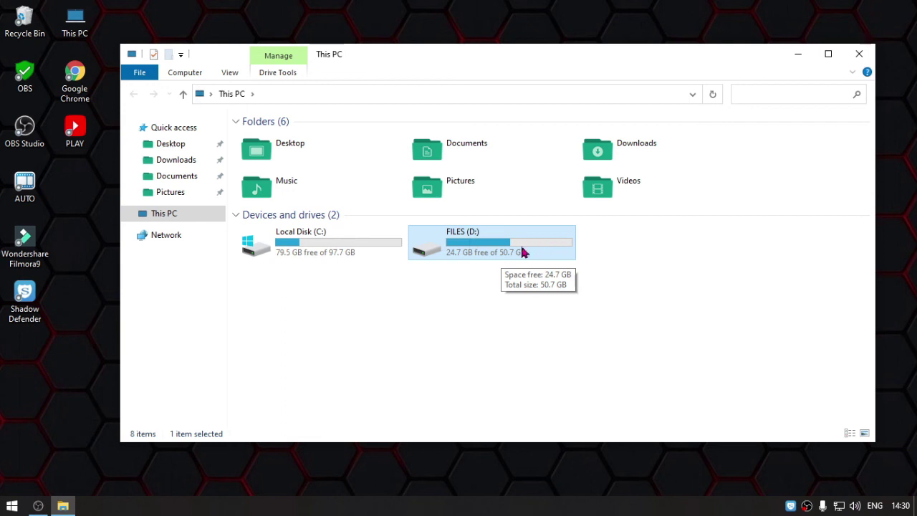
click(340, 281)
click(316, 243)
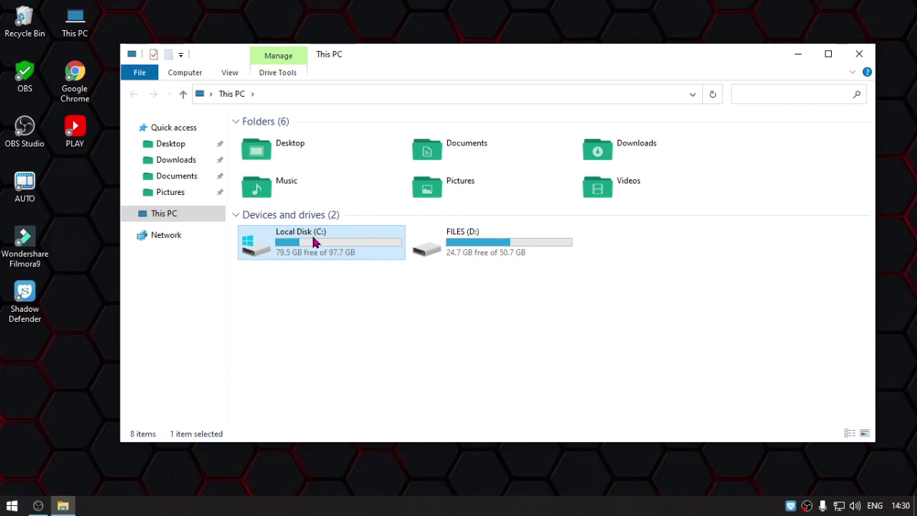
click(196, 217)
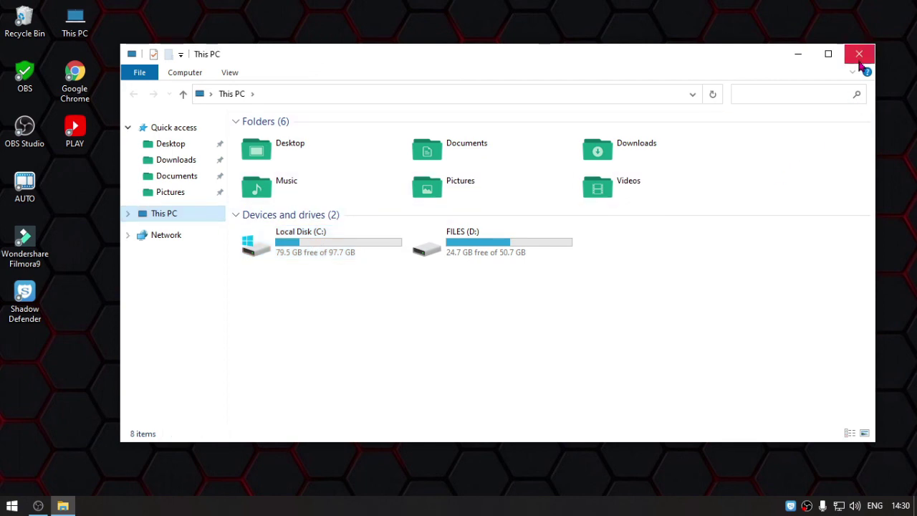
click(860, 57)
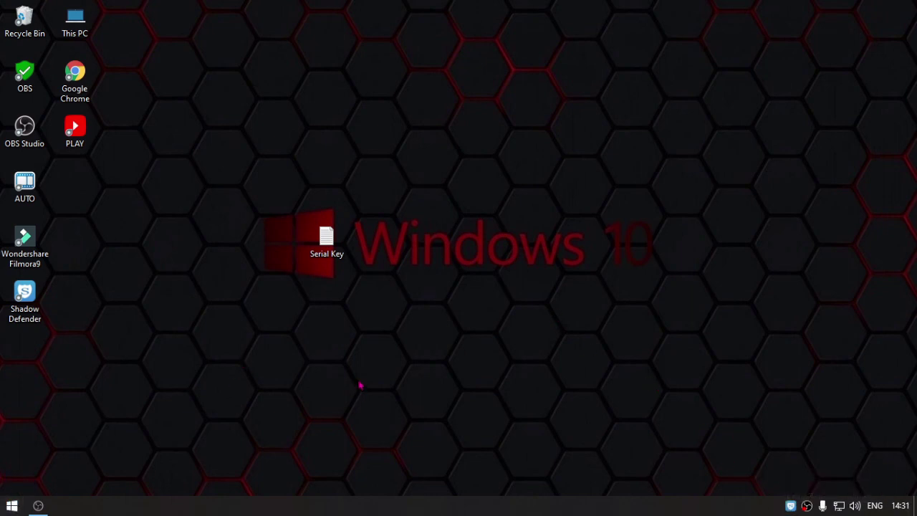
key(super)
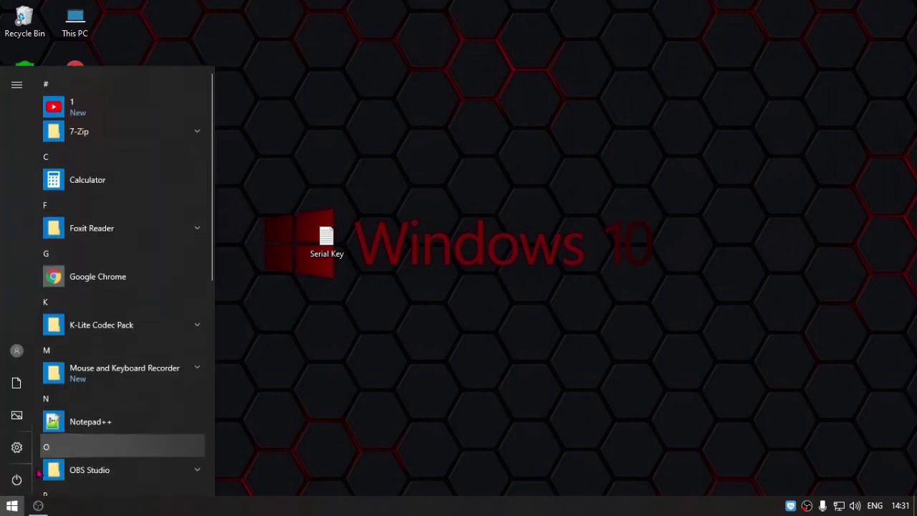
click(465, 302)
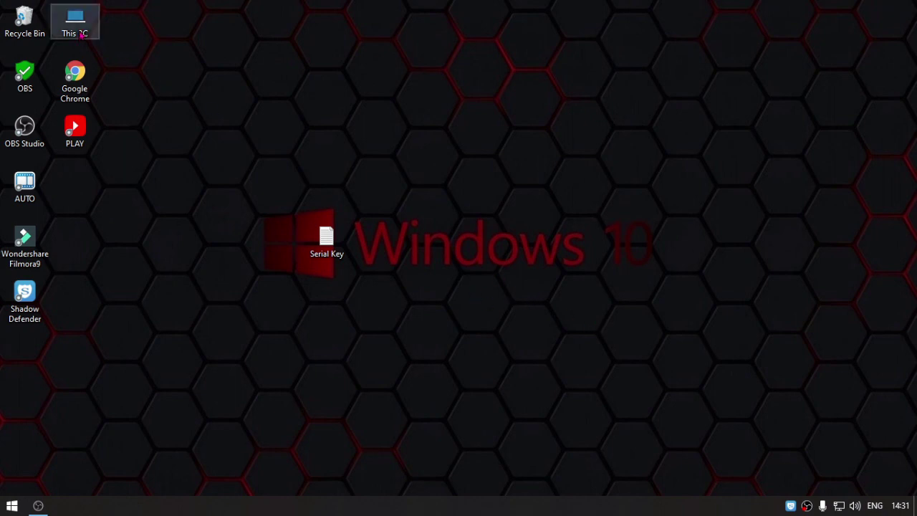
double_click(81, 34)
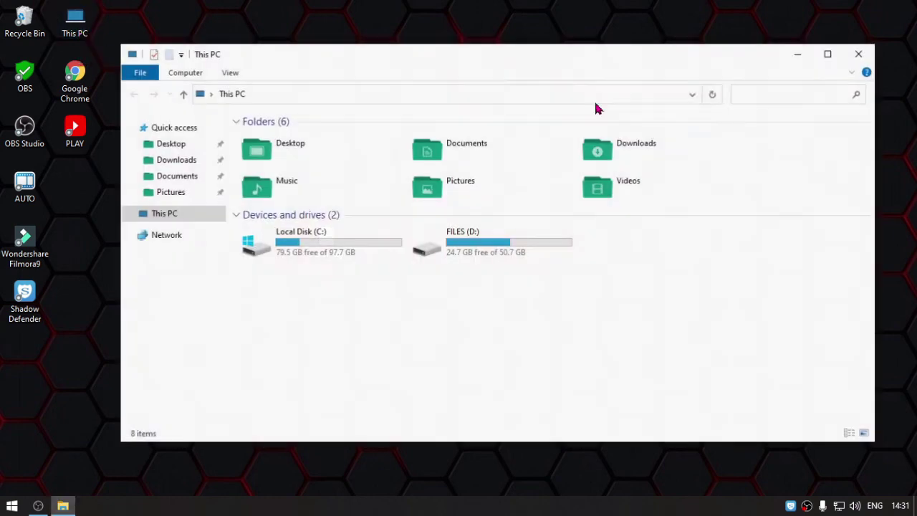
click(640, 152)
click(498, 248)
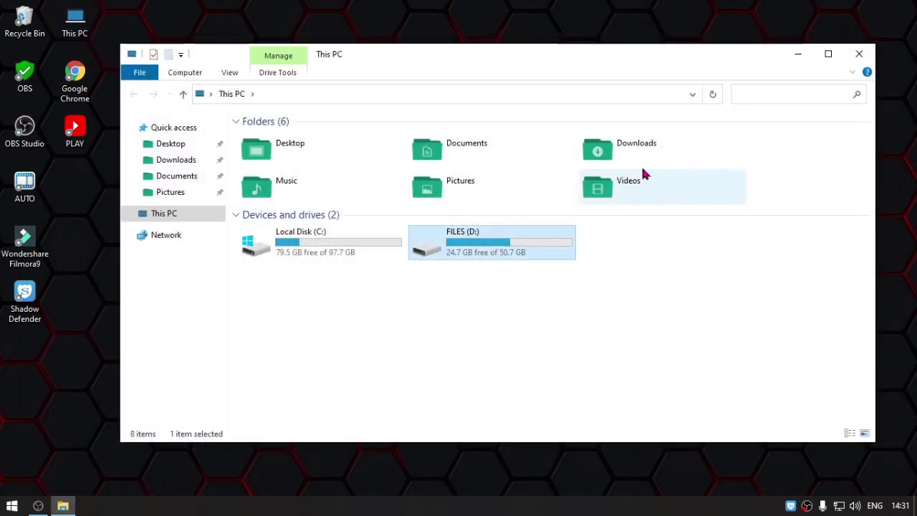
click(658, 144)
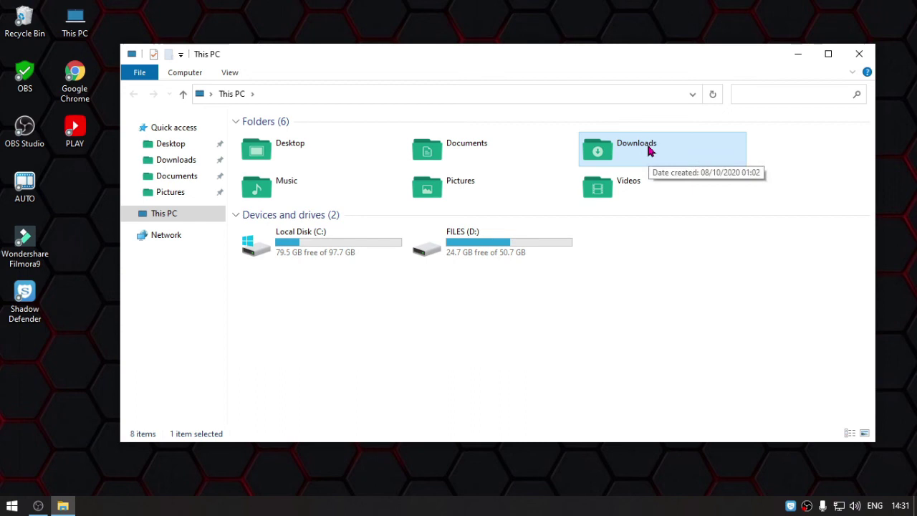
click(335, 243)
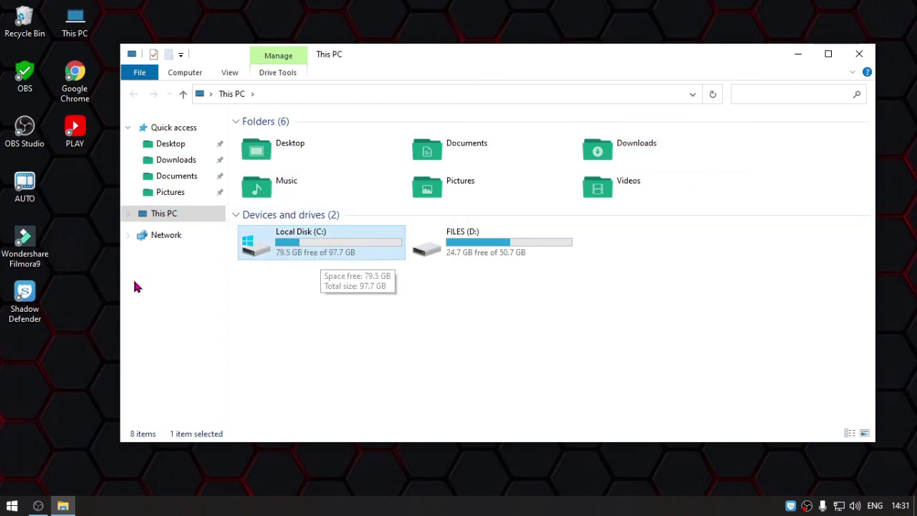
click(104, 334)
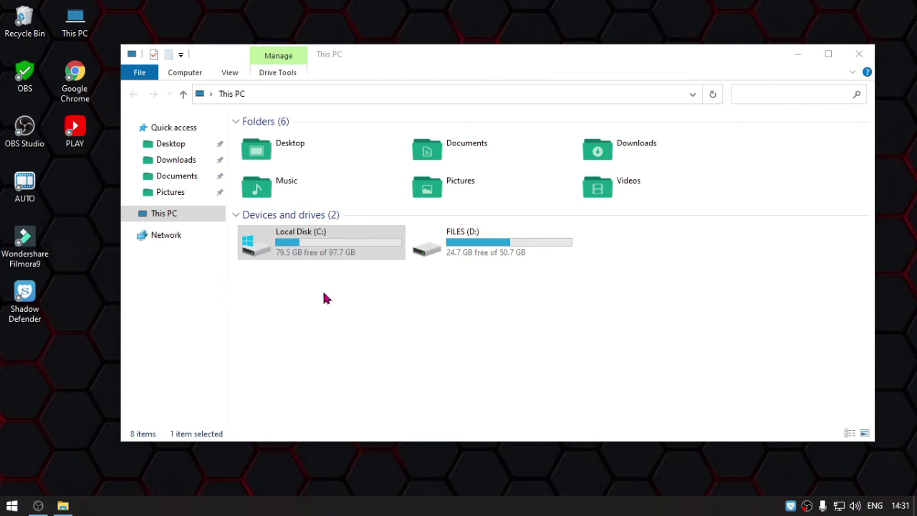
click(181, 216)
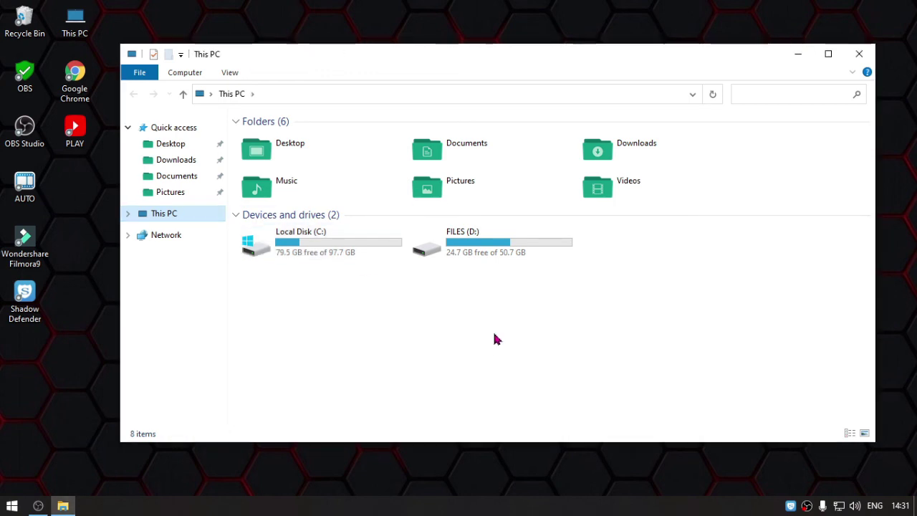
click(867, 56)
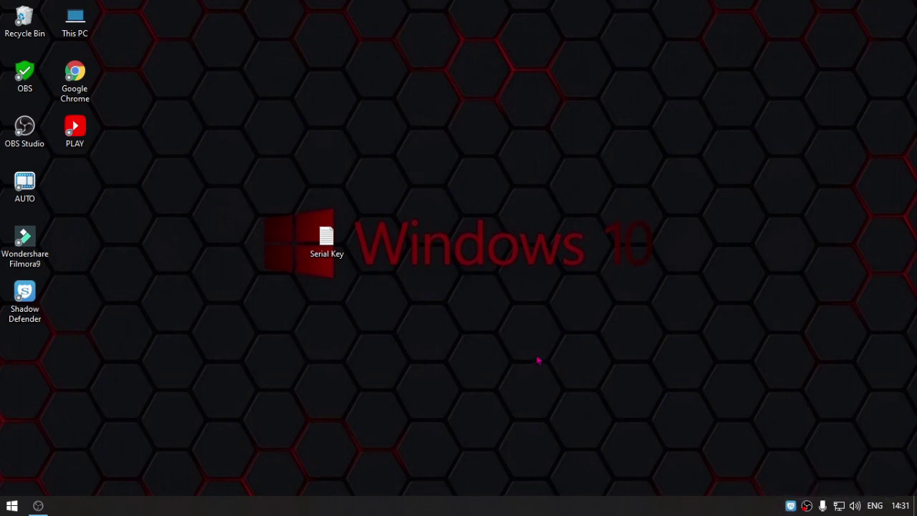
- Reopen Shadow Defender from the tray with its password and view the File Exclusion List
double_click(792, 506)
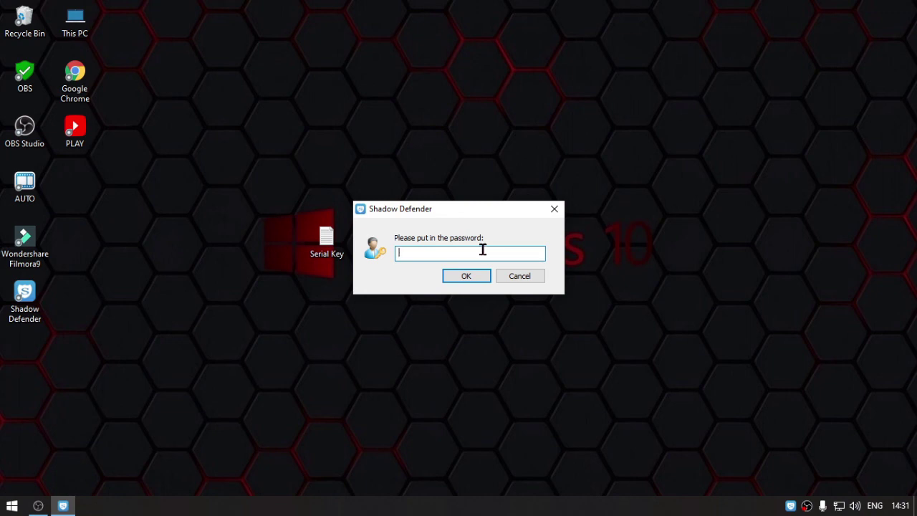
click(554, 208)
text(123456)
key(Return)
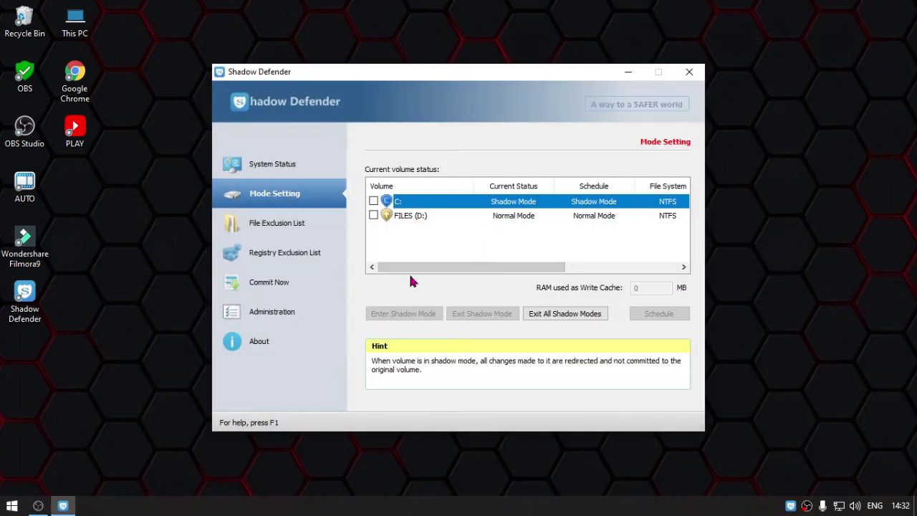
click(291, 223)
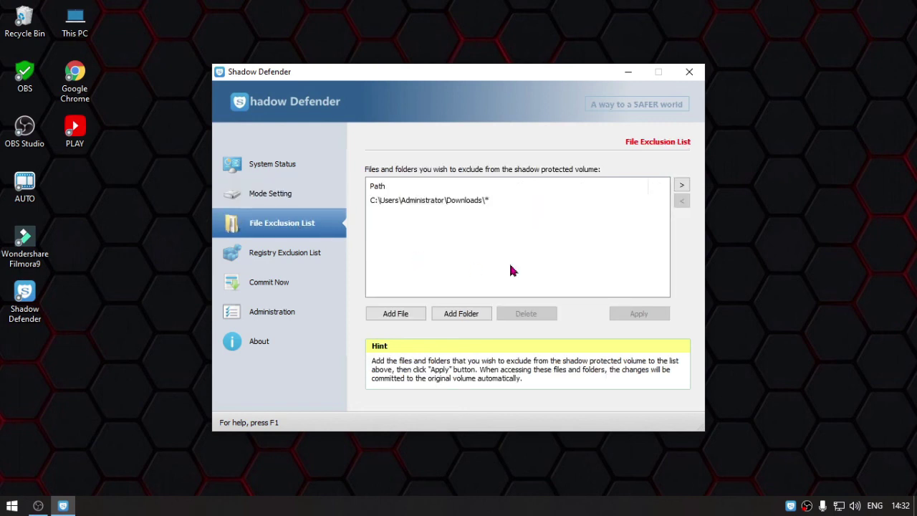
click(500, 466)
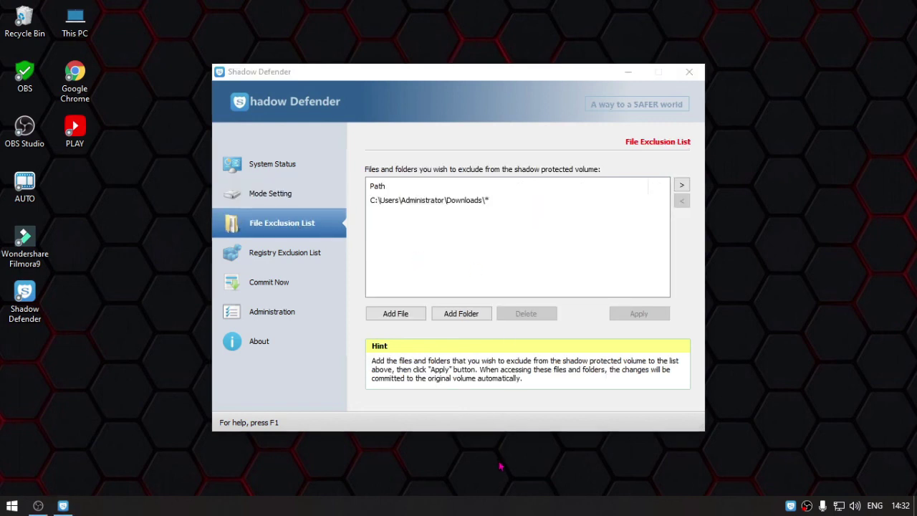